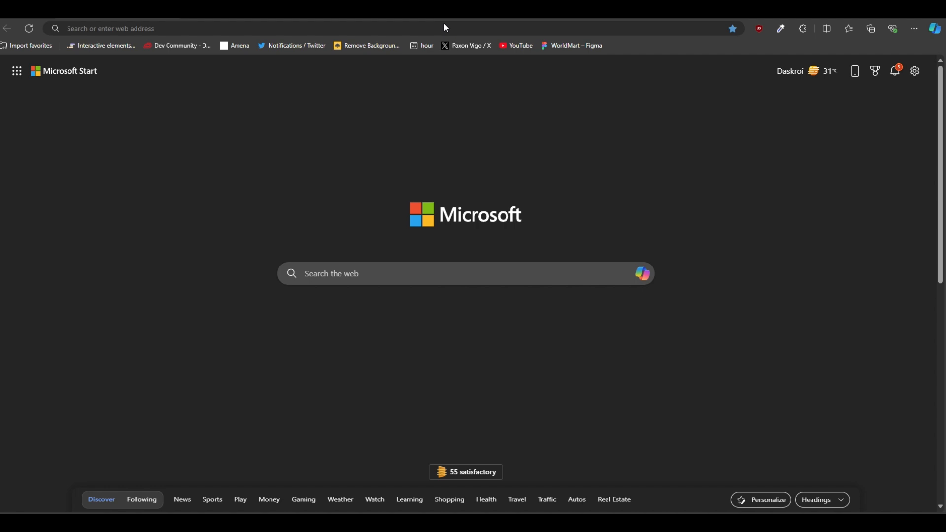
# Step: Open the Figma site in the browser and create a new design file in the drafts
pyautogui.click(238, 28)
pyautogui.write('fi')
pyautogui.press('Return')
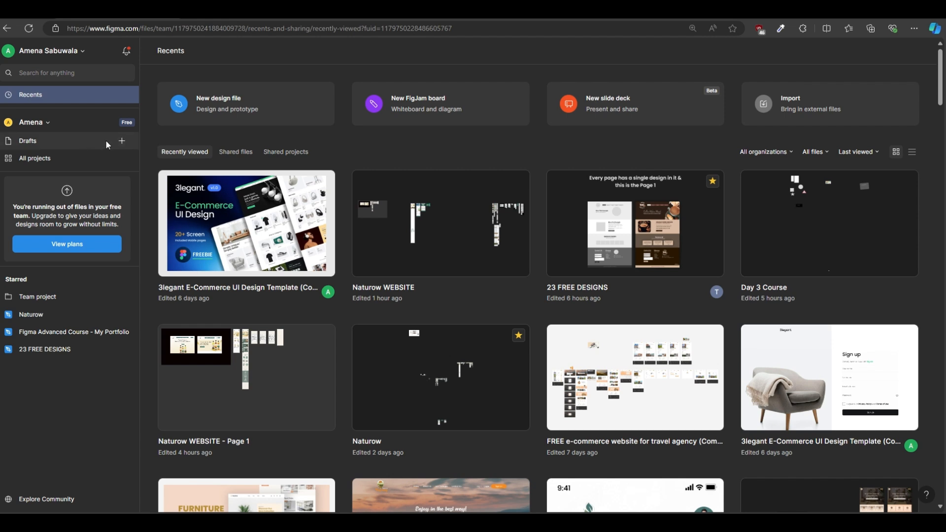
pyautogui.click(123, 142)
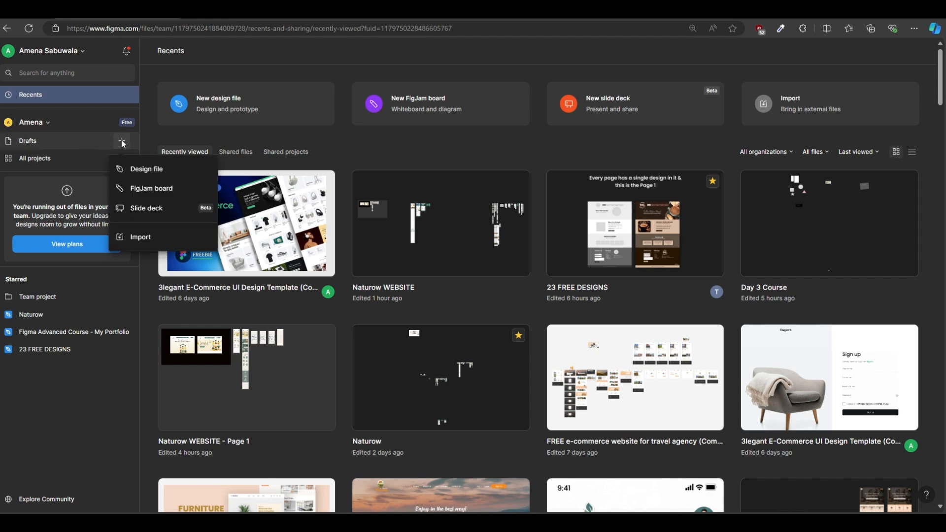
pyautogui.click(146, 170)
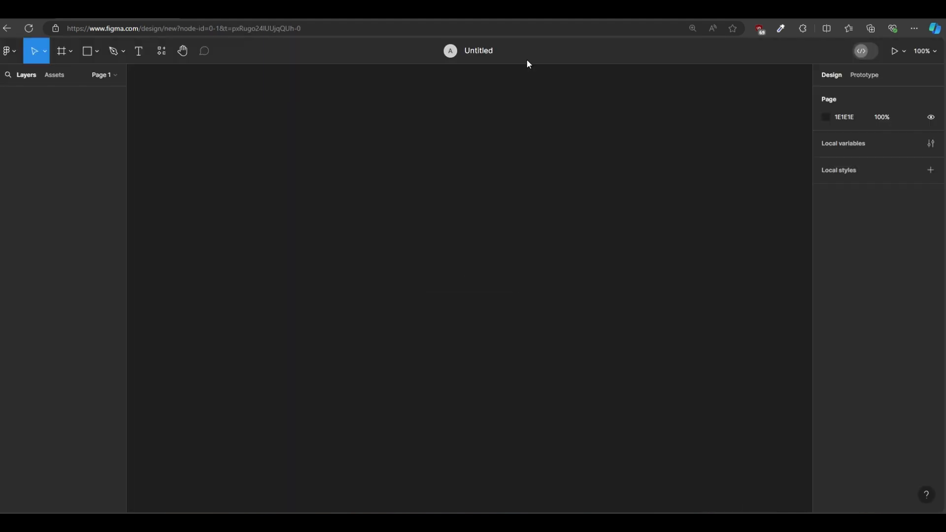
# Step: Rename the untitled design file as "Tea Web Design - 2"
pyautogui.click(486, 58)
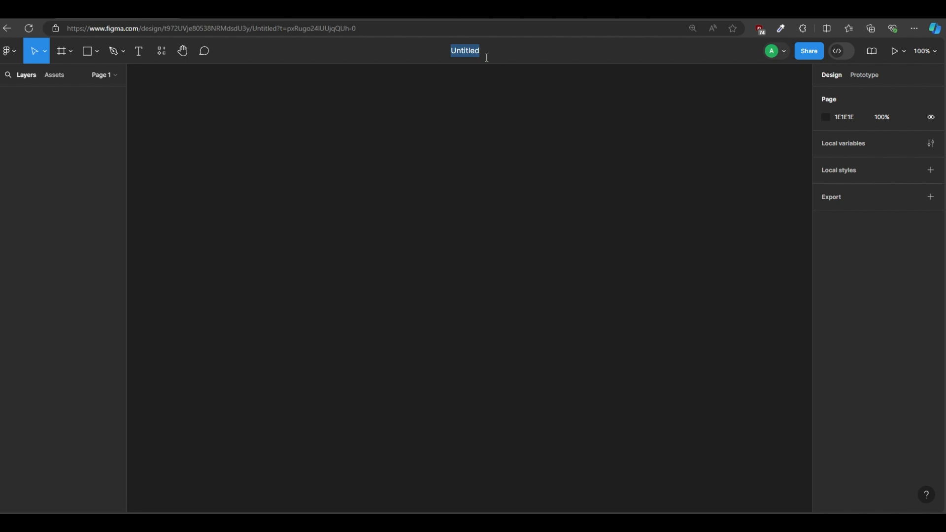
pyautogui.write('Tea Web Design - 2')
pyautogui.press('Return')
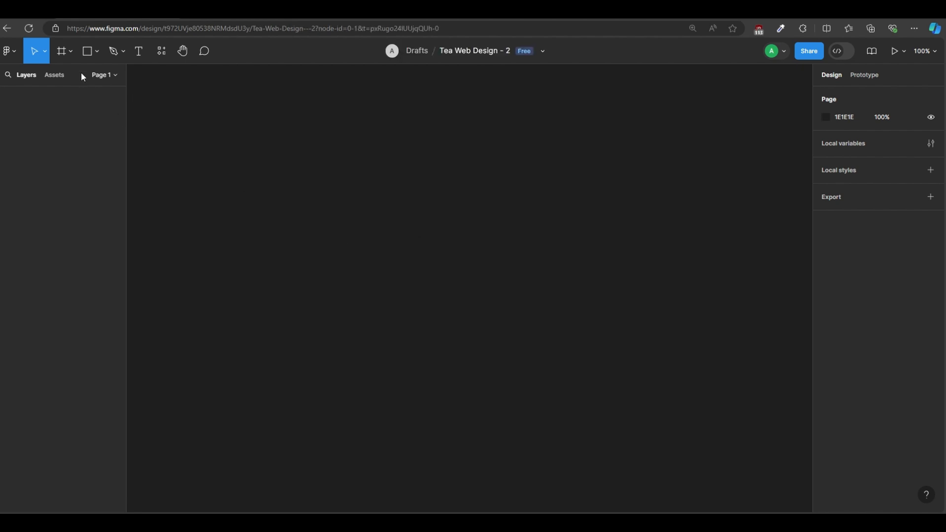
# Step: Add a frame to the empty canvas using the 1440×1024 Desktop preset
pyautogui.click(72, 52)
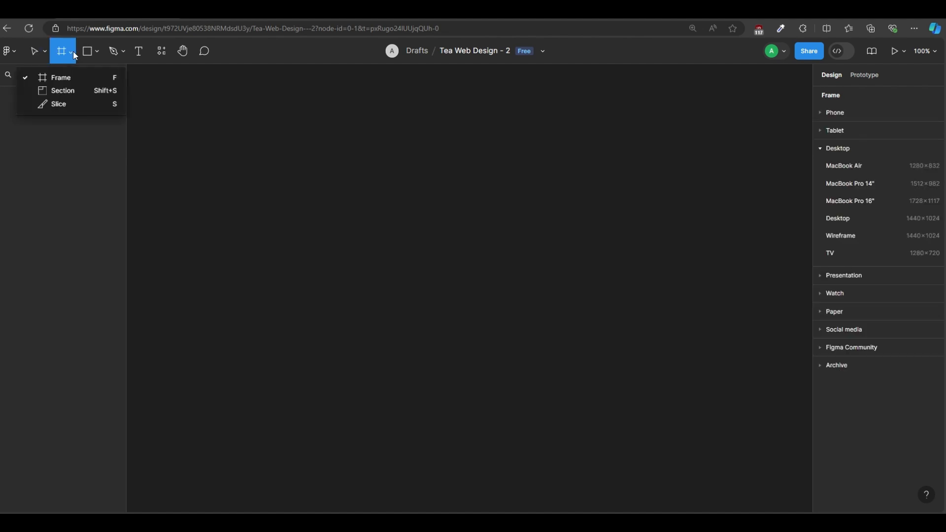
pyautogui.click(76, 75)
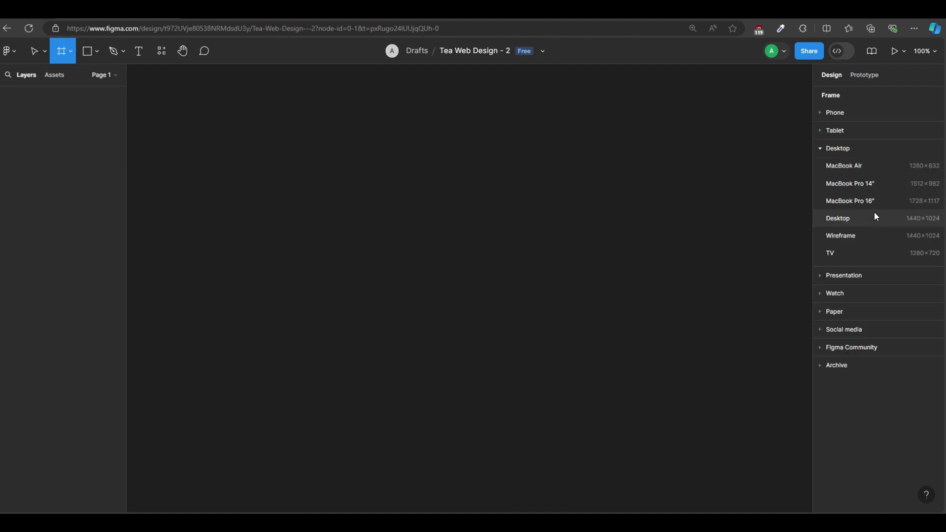
pyautogui.click(864, 223)
pyautogui.scroll(-3, 484, 251)
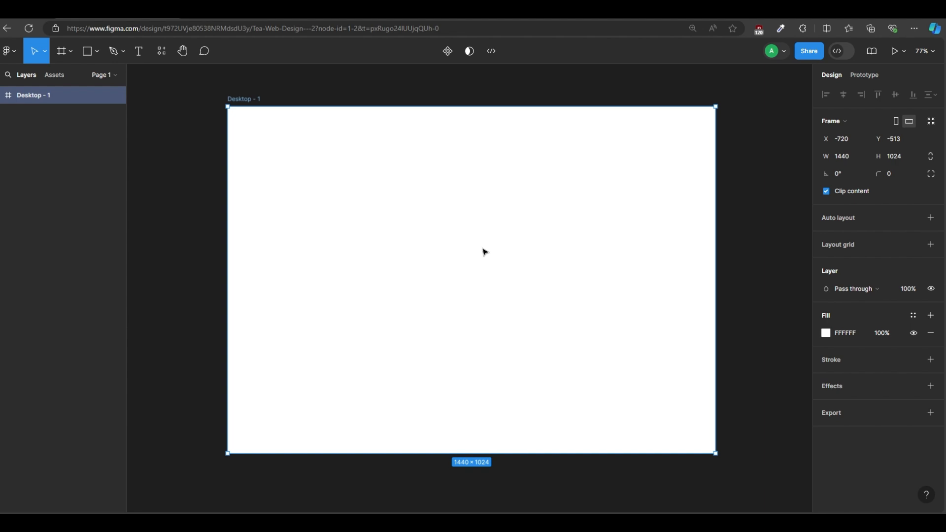
pyautogui.scroll(3, 483, 252)
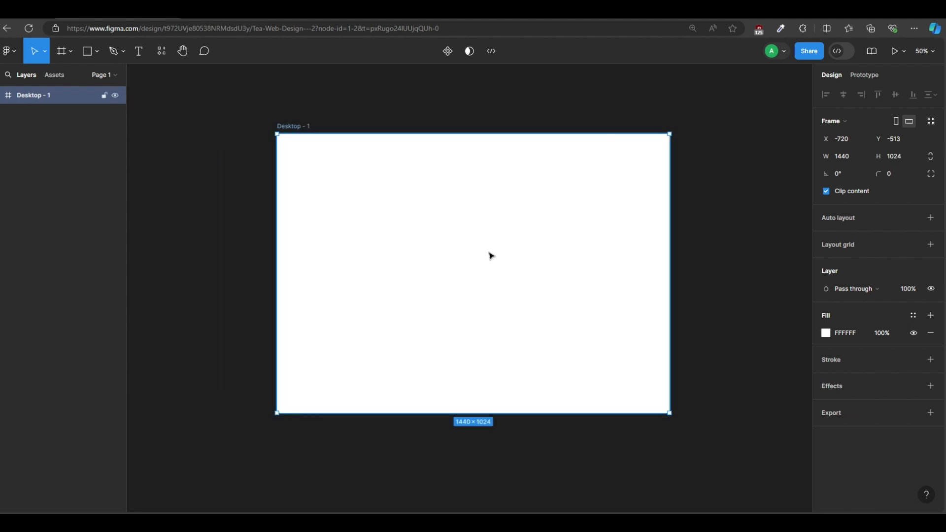
pyautogui.click(712, 246)
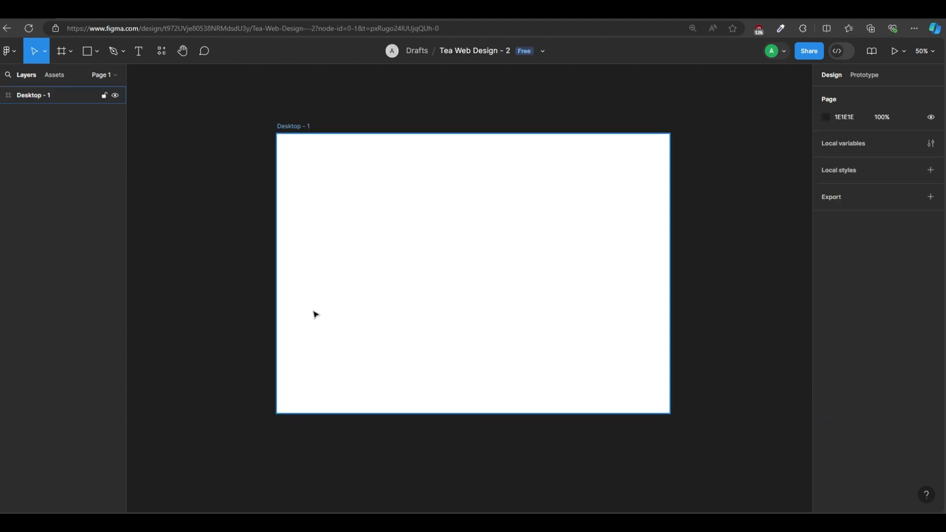
# Step: Run the Grainy Gradient plugin, randomize its colours to a warm yellow-orange blend and generate the gradient image
pyautogui.rightClick(178, 185)
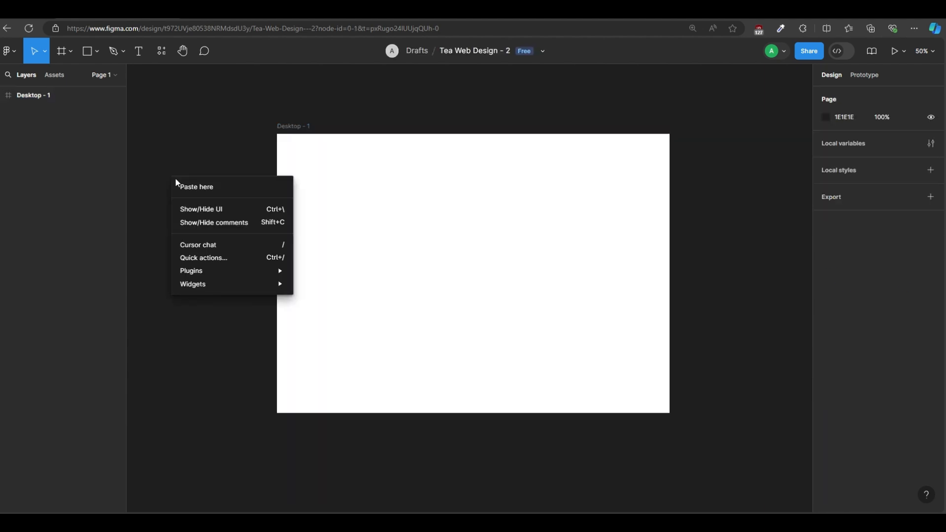
pyautogui.moveTo(233, 276)
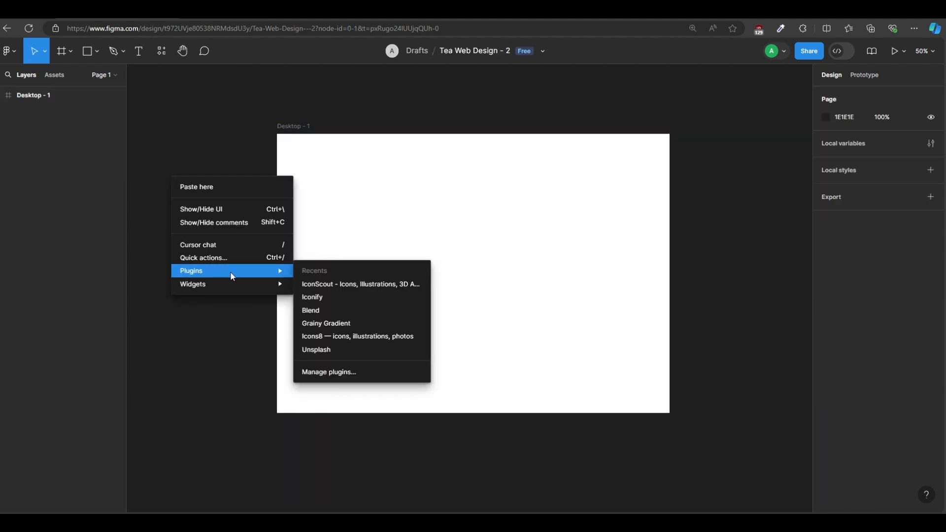
pyautogui.click(331, 327)
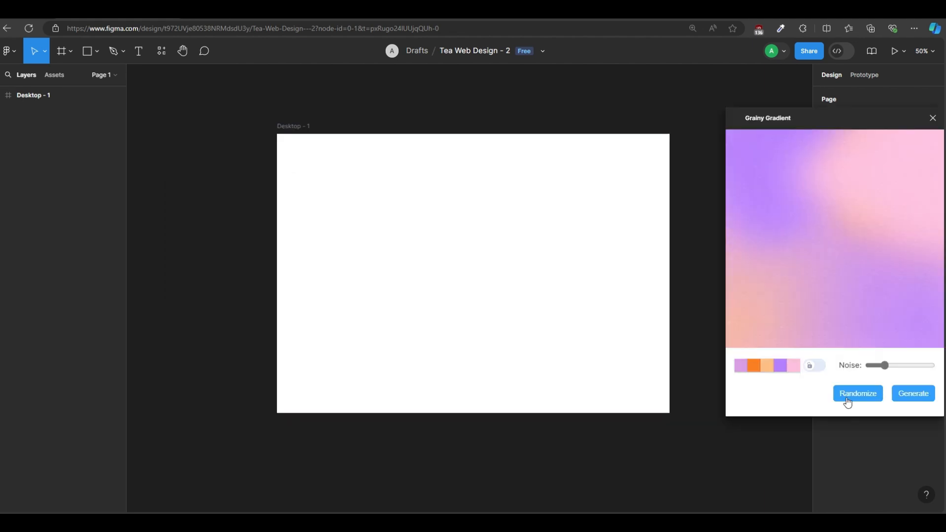
pyautogui.click(875, 399)
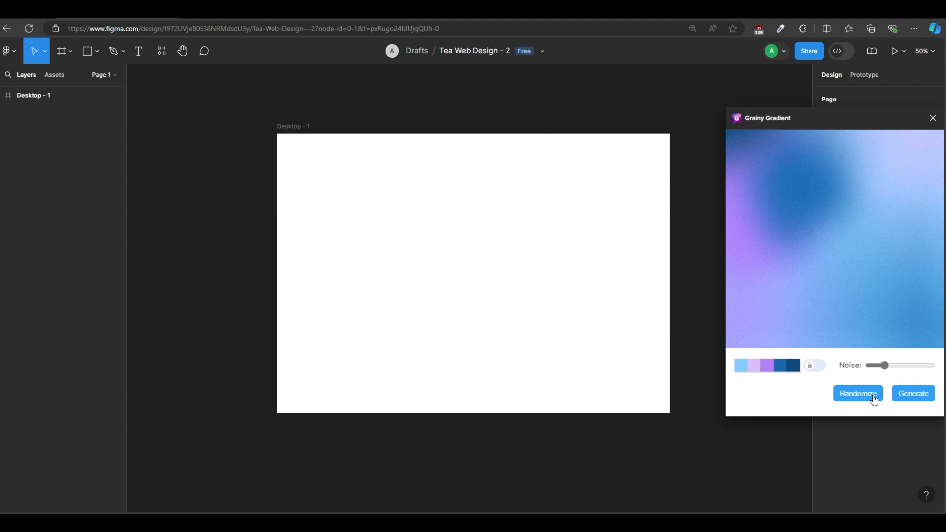
pyautogui.click(875, 399)
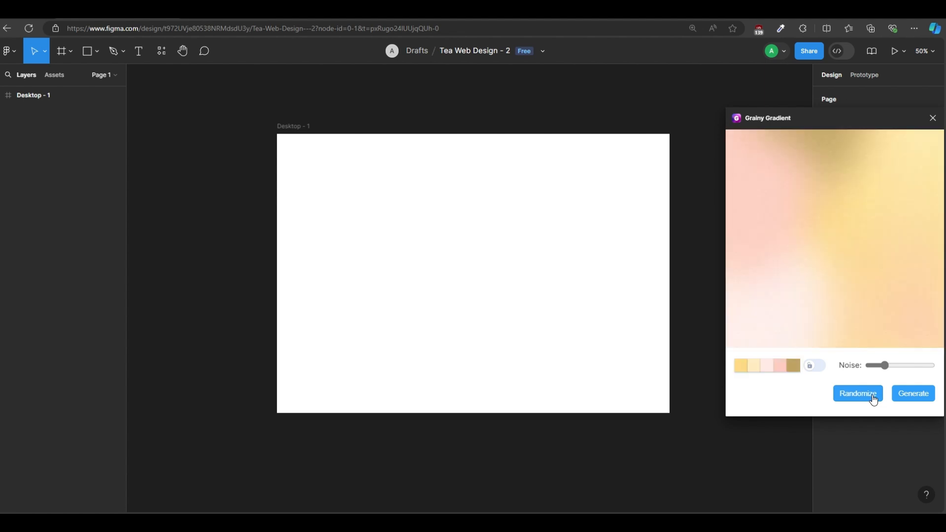
pyautogui.click(874, 400)
pyautogui.click(873, 399)
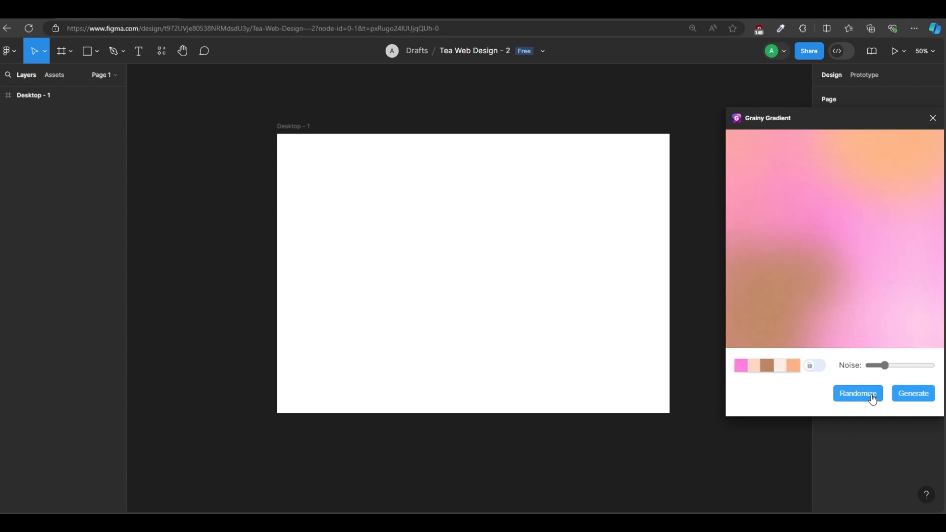
pyautogui.click(873, 400)
pyautogui.click(873, 399)
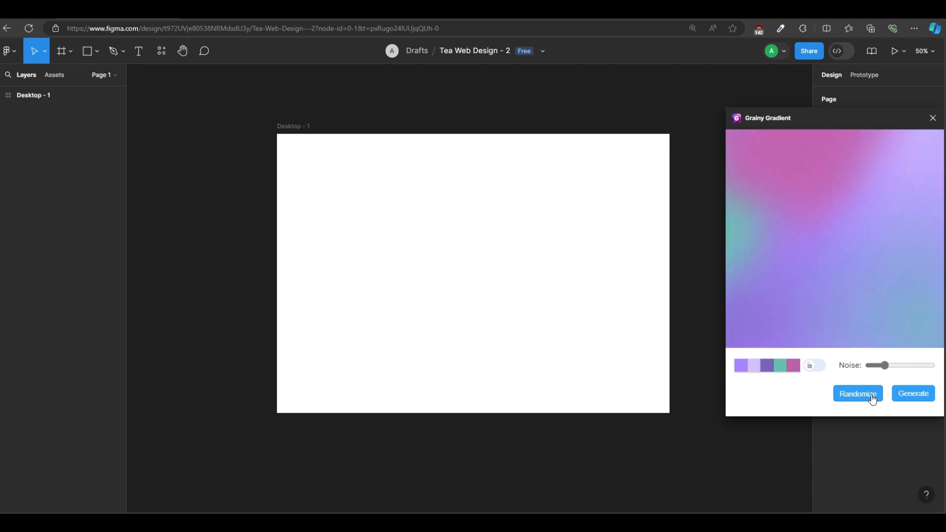
pyautogui.click(873, 400)
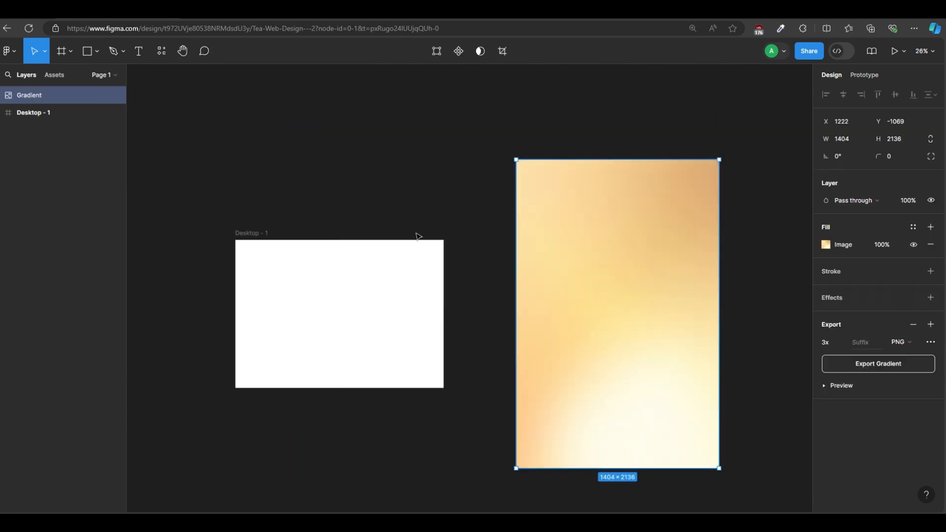
# Step: Place the gradient image inside the desktop frame and resize it to cover the frame as its background
pyautogui.scroll(1, 549, 345)
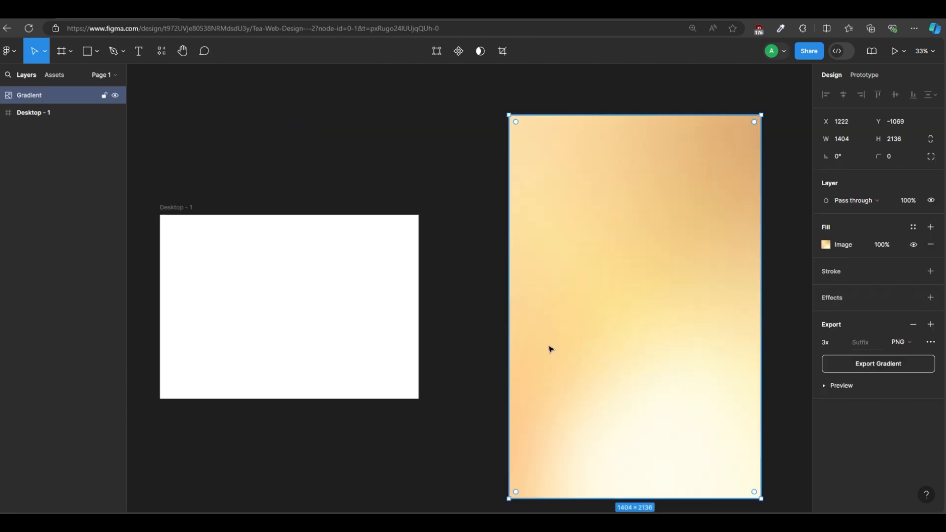
pyautogui.scroll(-2, 651, 455)
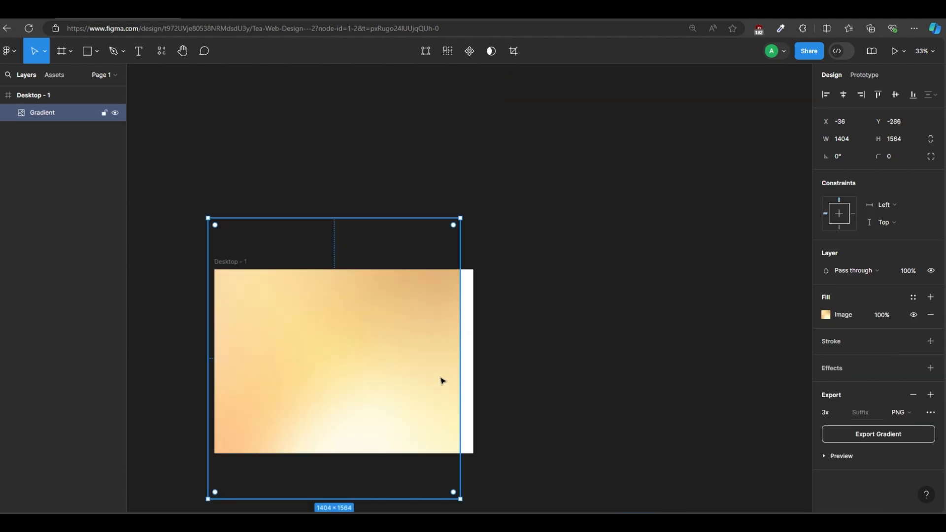
pyautogui.moveTo(461, 365); pyautogui.dragTo(473, 365)
pyautogui.moveTo(355, 499); pyautogui.dragTo(365, 450)
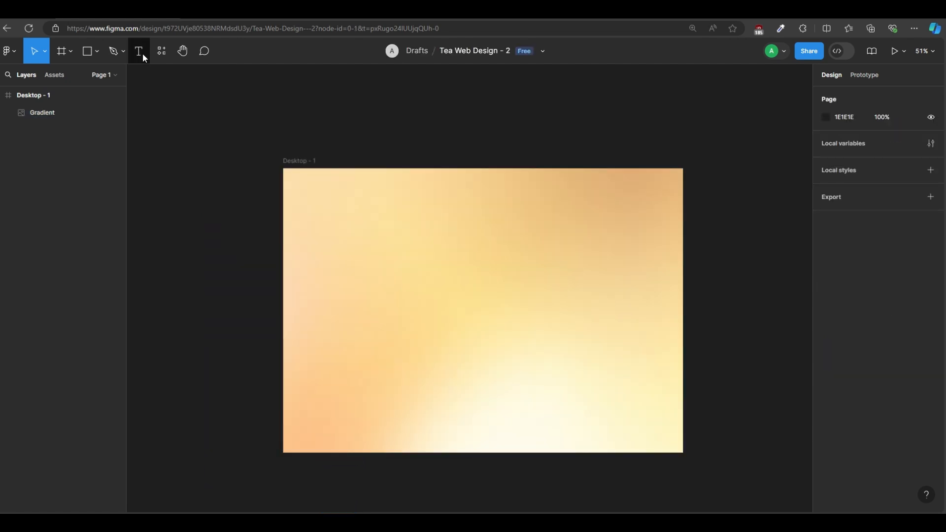
# Step: Add a "Tea Time Hub" text title in the upper part of the desktop frame
pyautogui.click(142, 53)
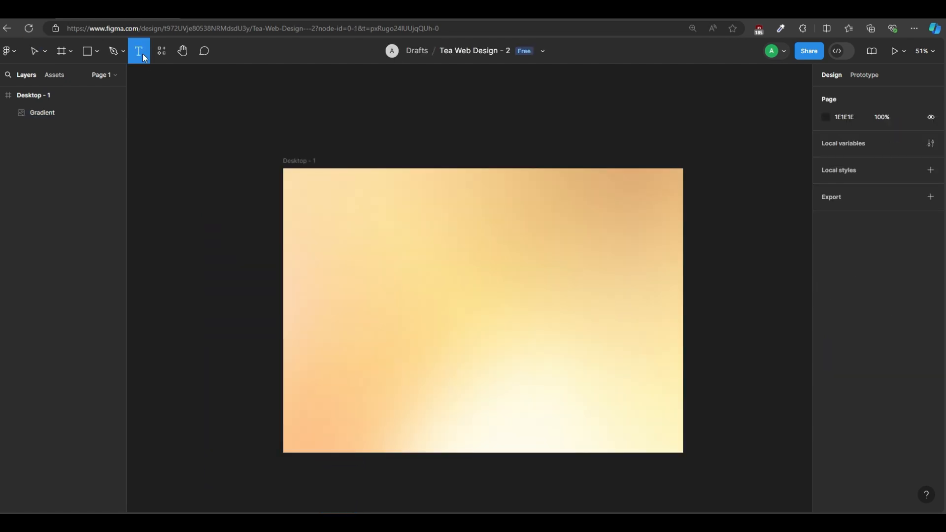
pyautogui.click(352, 225)
pyautogui.write('Tea')
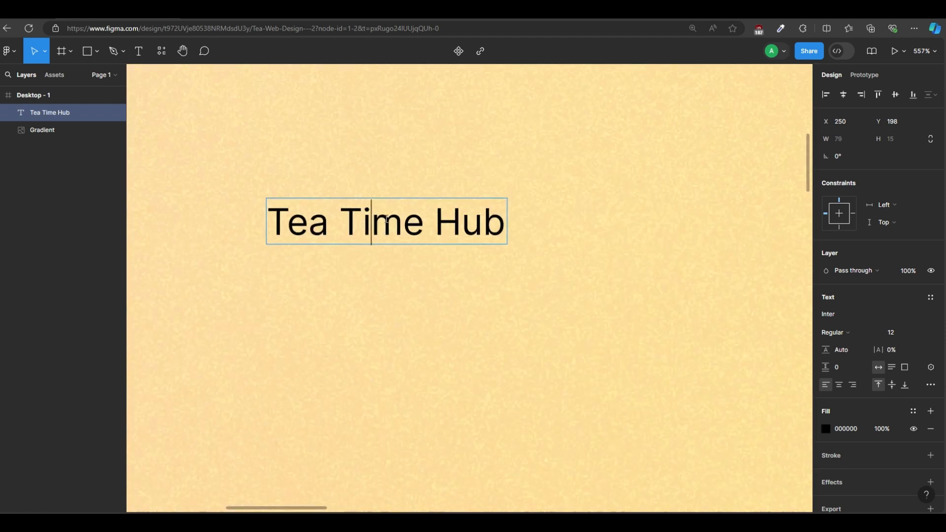
# Step: Set the Tea Time Hub title to font size 96 and the Otomanopee One font
pyautogui.tripleClick(372, 221)
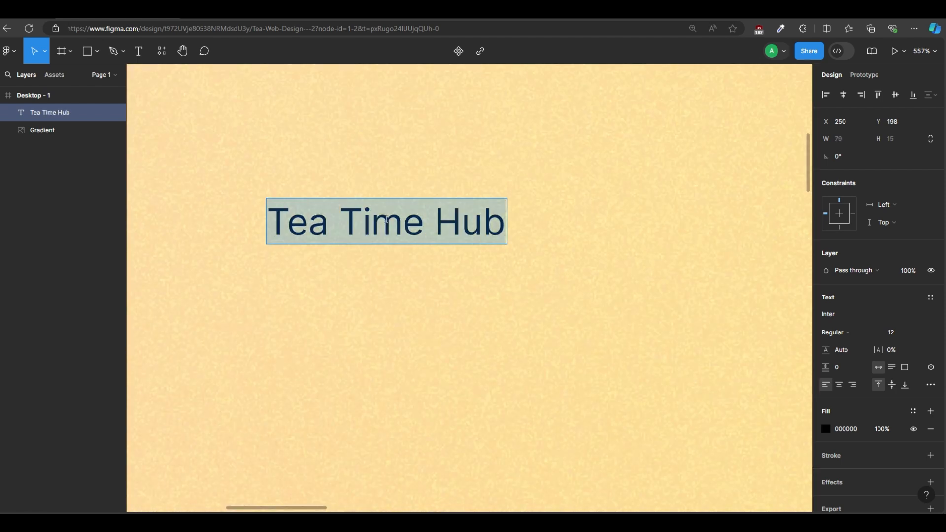
pyautogui.scroll(-10, 387, 252)
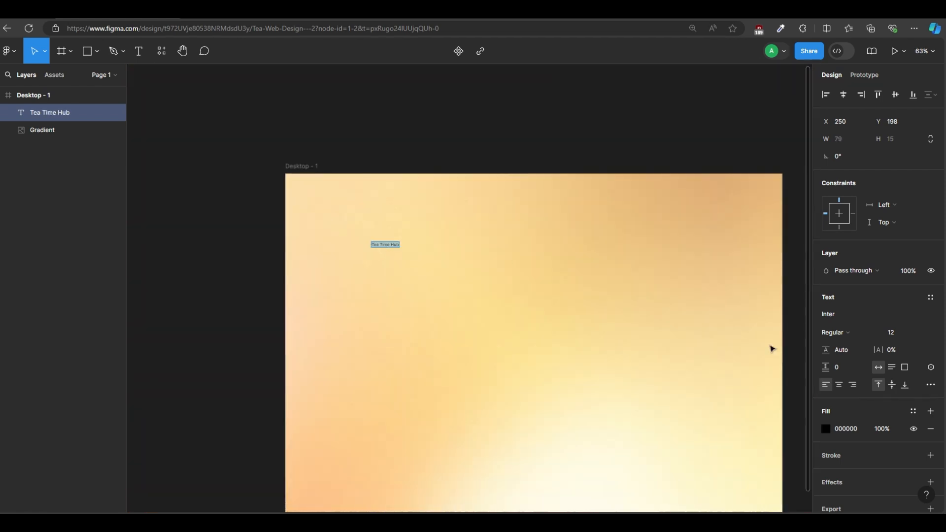
pyautogui.click(926, 330)
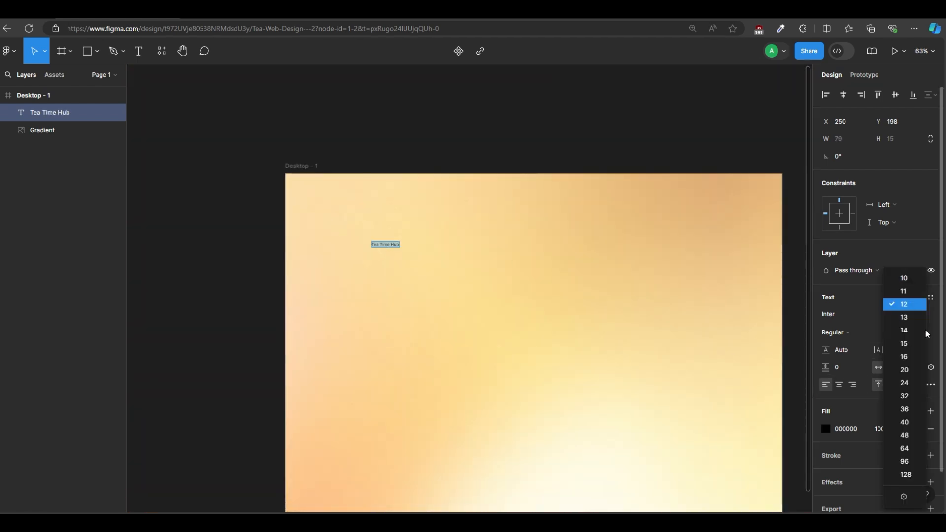
pyautogui.click(905, 461)
pyautogui.click(832, 314)
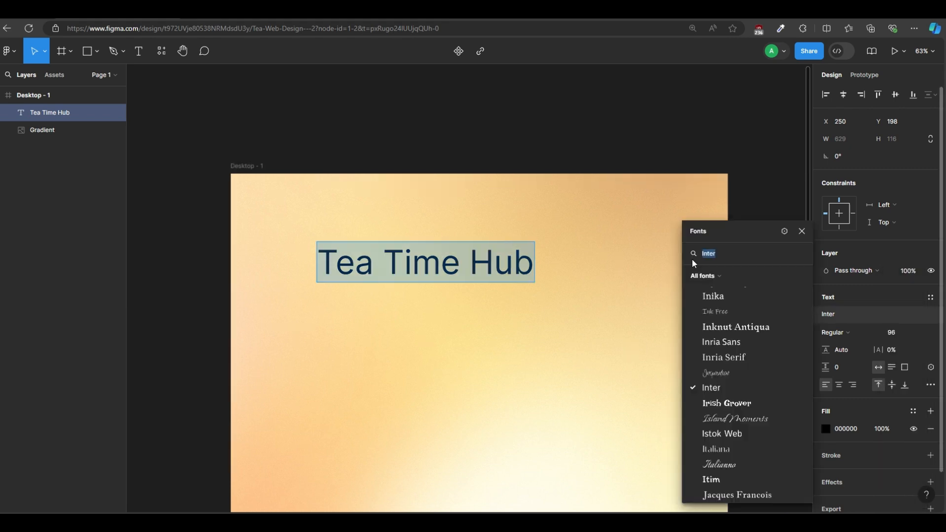
pyautogui.write('Ot')
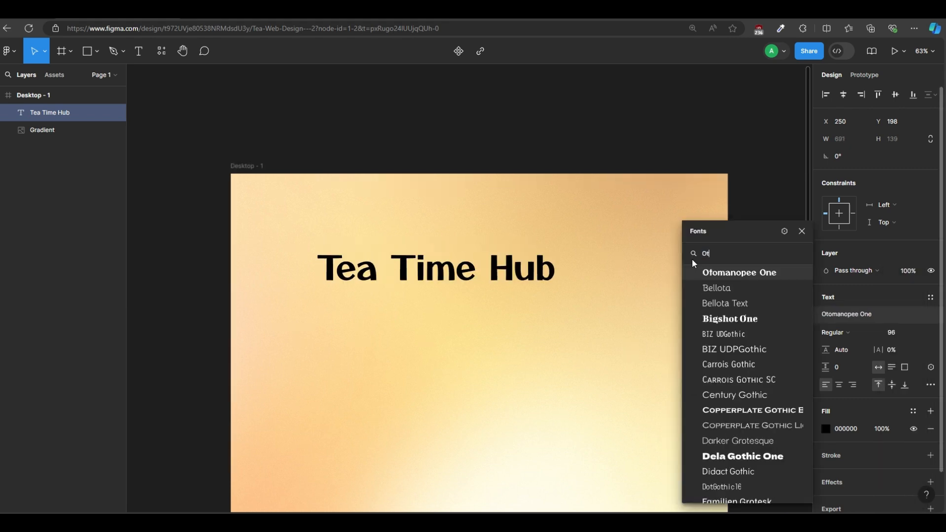
pyautogui.click(720, 275)
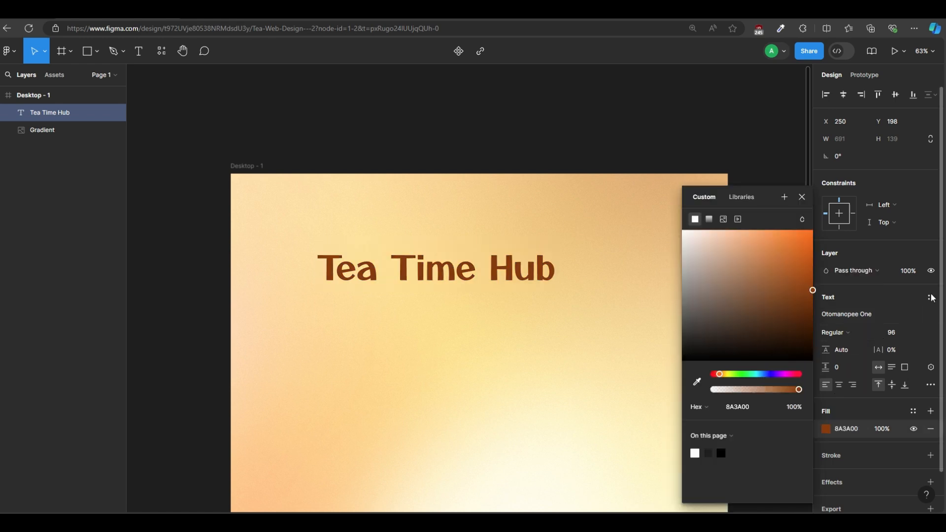
# Step: Colour the Tea Time Hub title brown (8C562F) and set its font size to 110
pyautogui.moveTo(804, 294); pyautogui.dragTo(771, 295)
pyautogui.press('BackSpace')
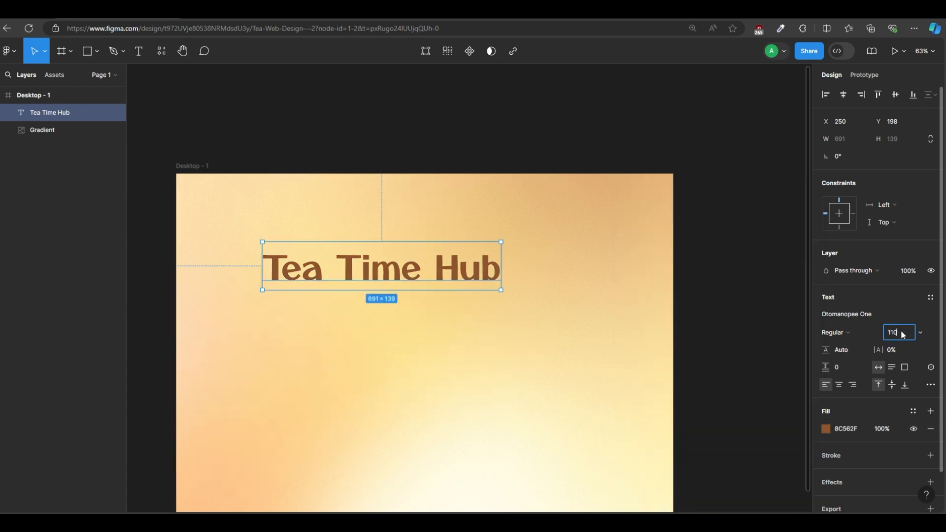
pyautogui.write('110')
pyautogui.press('Return')
# Step: Move the Tea Time Hub title to the horizontal centre of the desktop frame
pyautogui.click(720, 345)
pyautogui.click(442, 279)
pyautogui.scroll(-1, 456, 190)
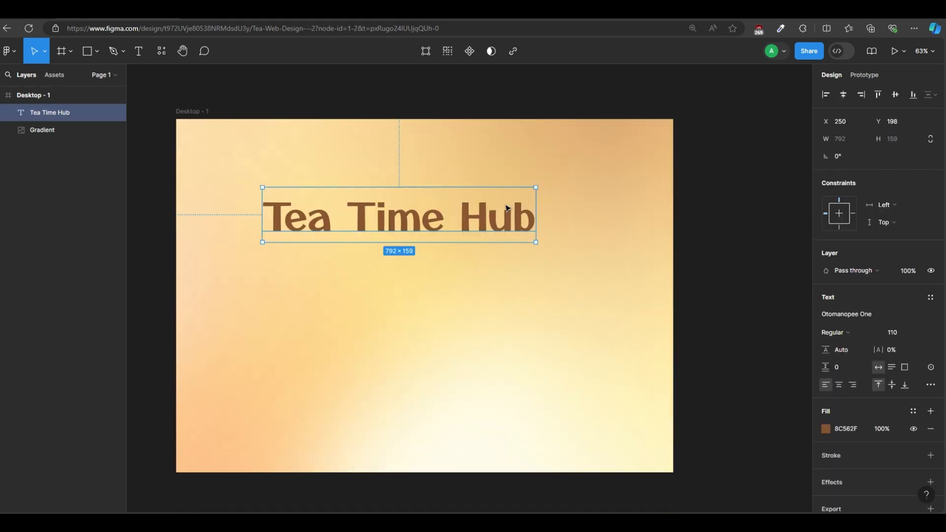
pyautogui.moveTo(432, 205); pyautogui.dragTo(460, 205)
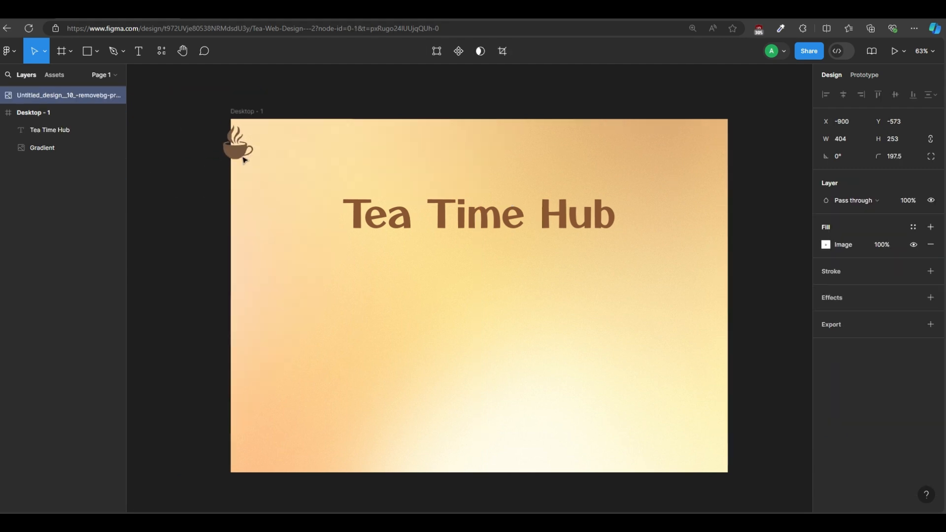
# Step: Place the brown tea cup logo image in the upper-left corner of the desktop frame
pyautogui.moveTo(244, 159); pyautogui.dragTo(279, 172)
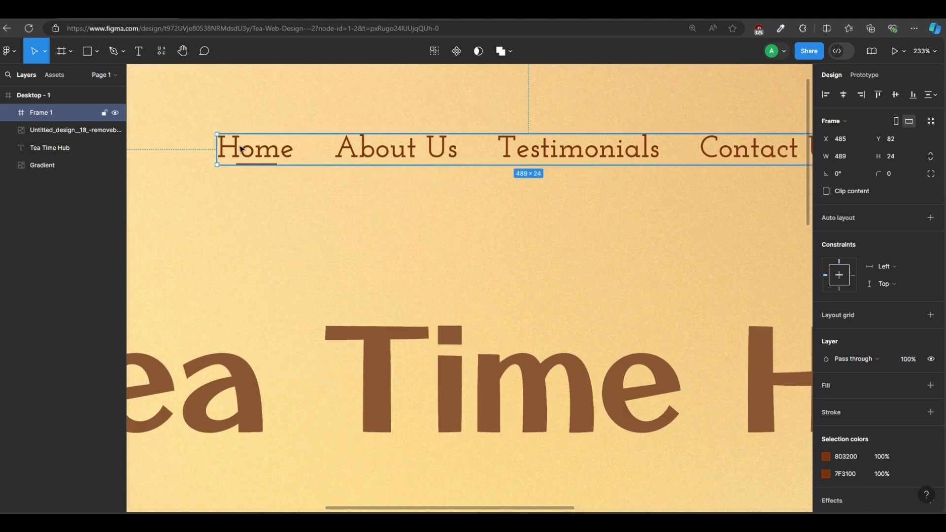
# Step: Select the Home link text in the navigation row and examine its font settings and underline
pyautogui.doubleClick(242, 148)
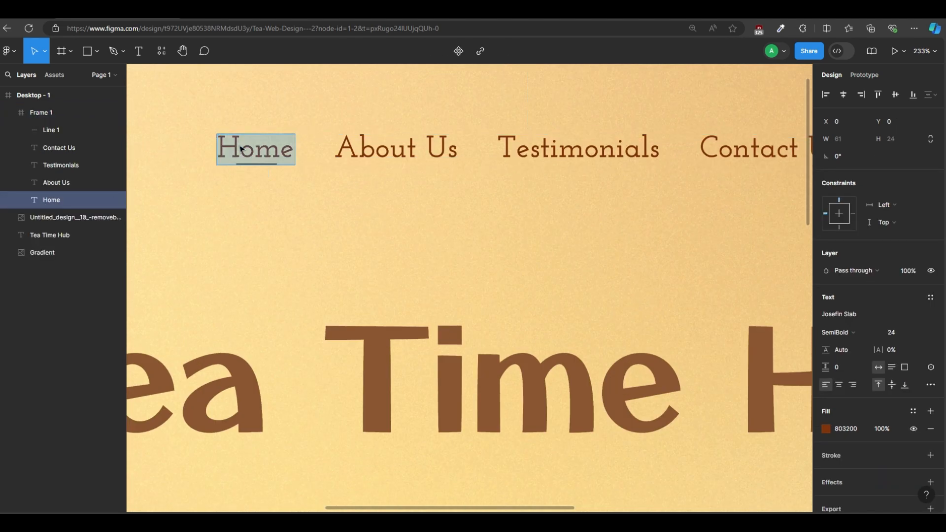
pyautogui.scroll(6, 241, 149)
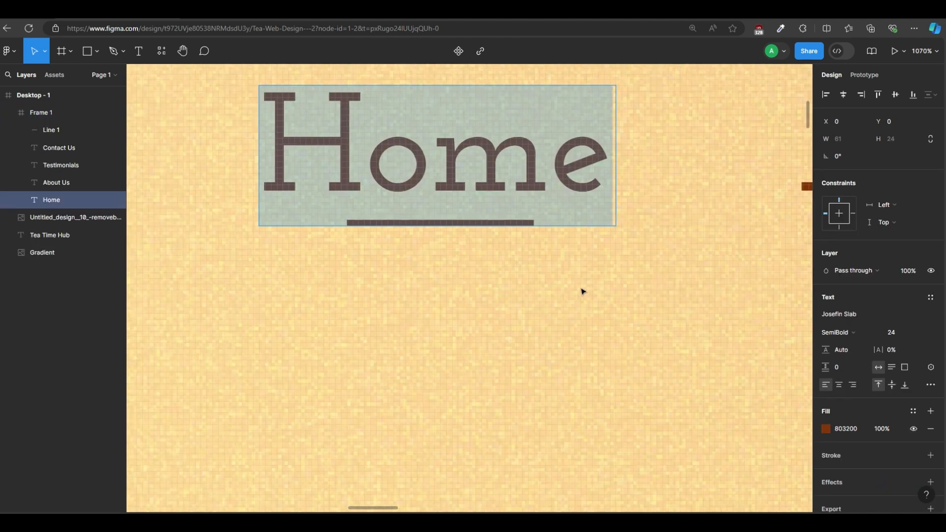
# Step: Review the Home link's font family, weight, size and fill colour, and the stroke settings of the short line beneath it
pyautogui.scroll(-3, 582, 291)
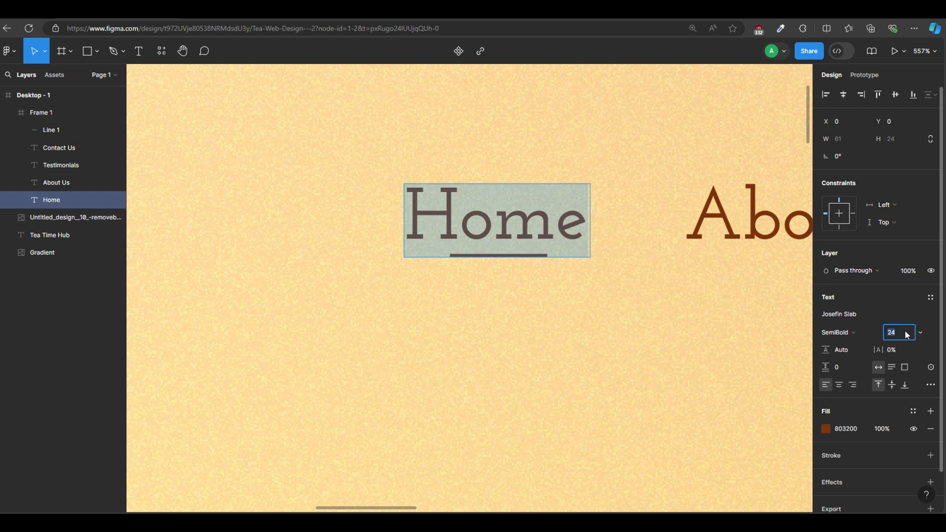
pyautogui.click(838, 333)
pyautogui.click(841, 333)
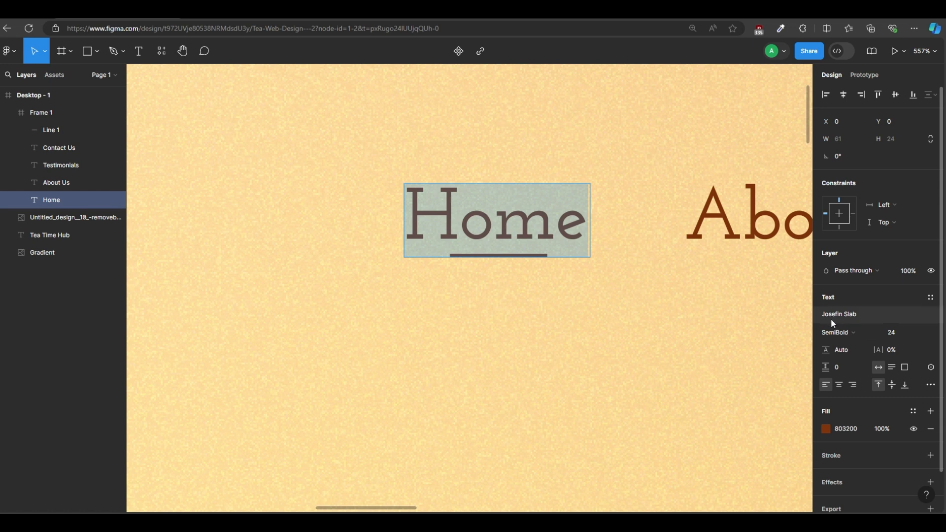
pyautogui.click(856, 429)
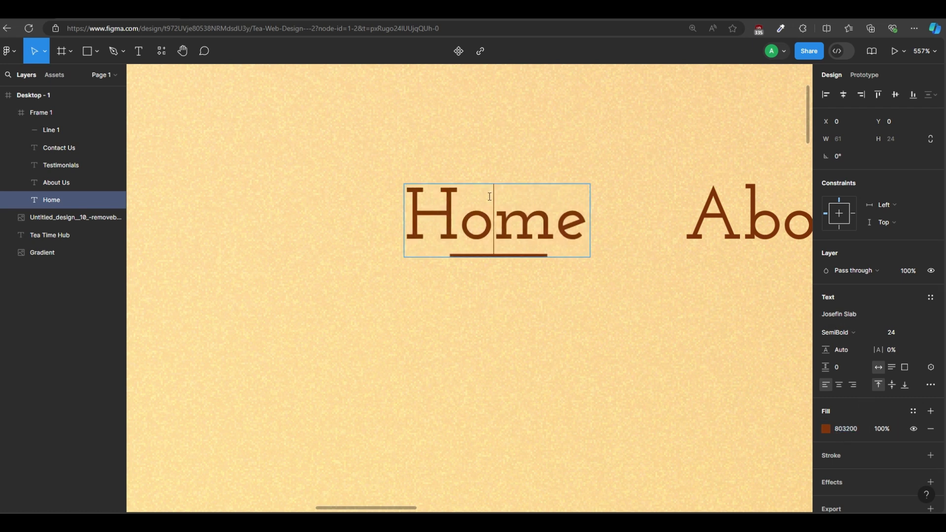
pyautogui.scroll(5, 513, 285)
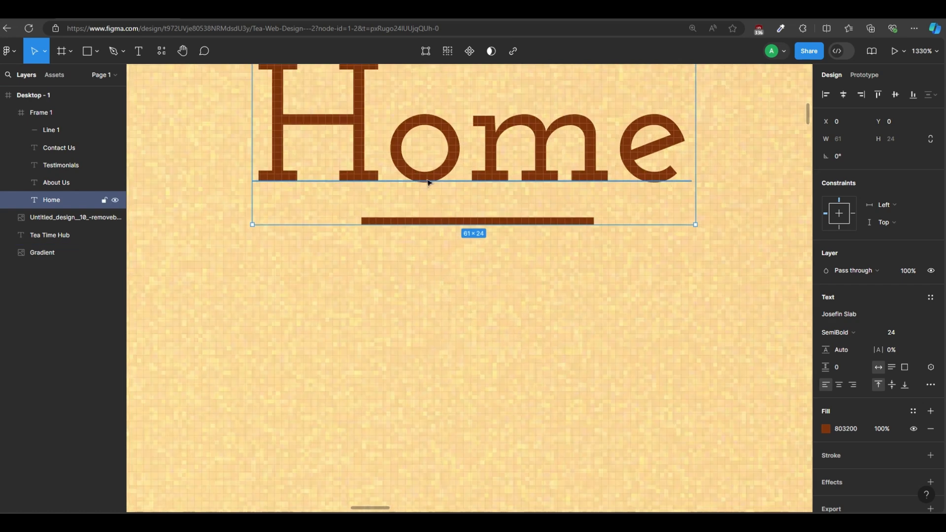
pyautogui.click(466, 222)
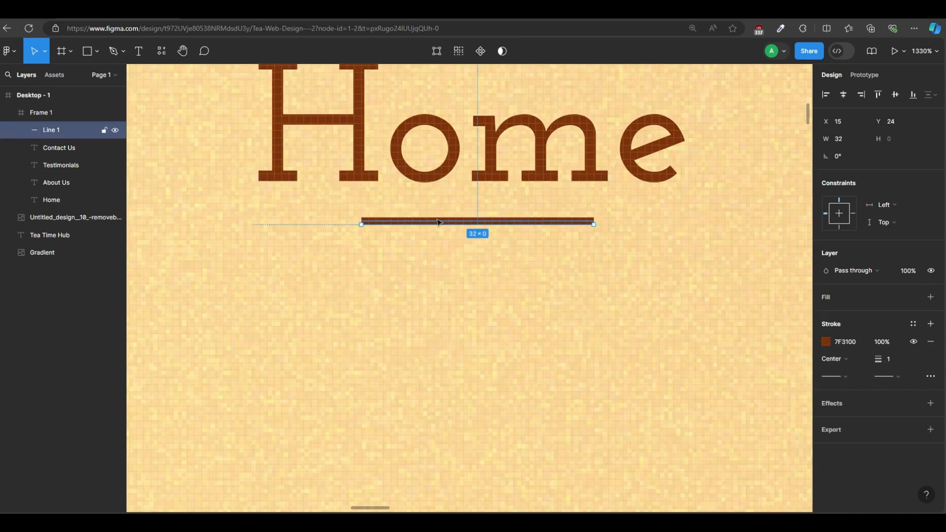
pyautogui.scroll(-5, 486, 309)
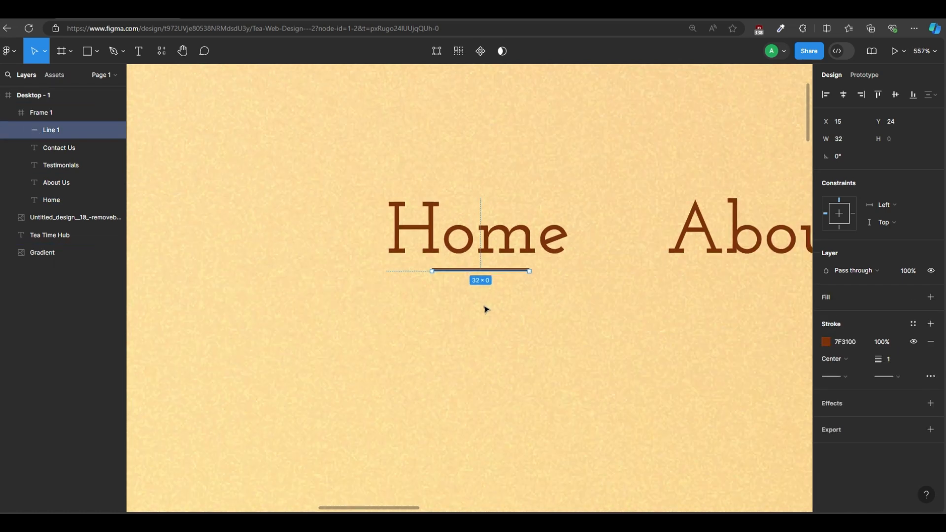
pyautogui.click(522, 349)
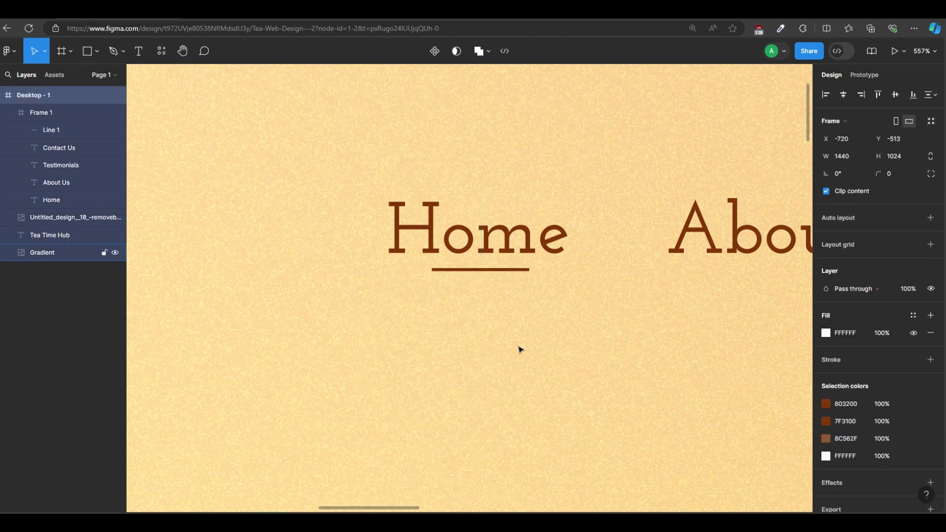
# Step: Draw a rectangle about 192 by 72 near the desktop frame's upper-right corner, beside the navigation links
pyautogui.scroll(-5, 520, 349)
pyautogui.scroll(-3, 519, 349)
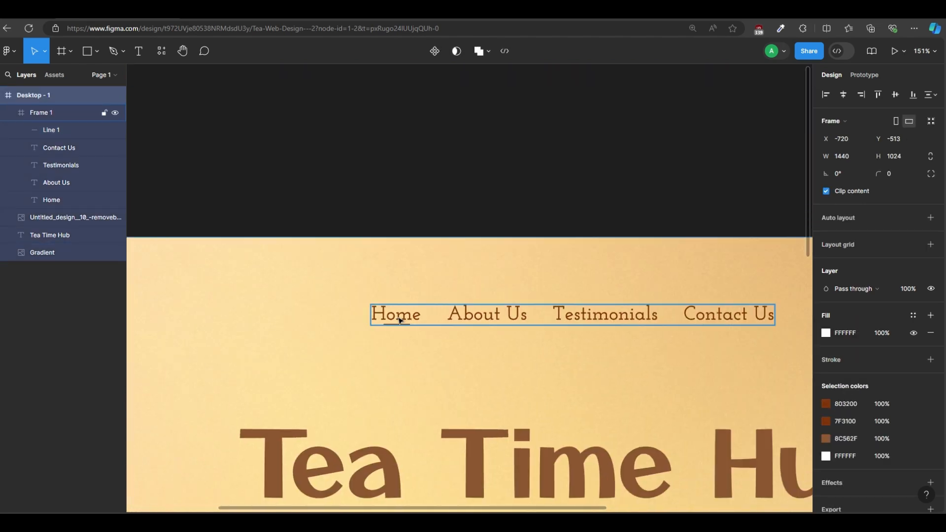
pyautogui.scroll(-3, 563, 334)
pyautogui.hscroll(3, 562, 335)
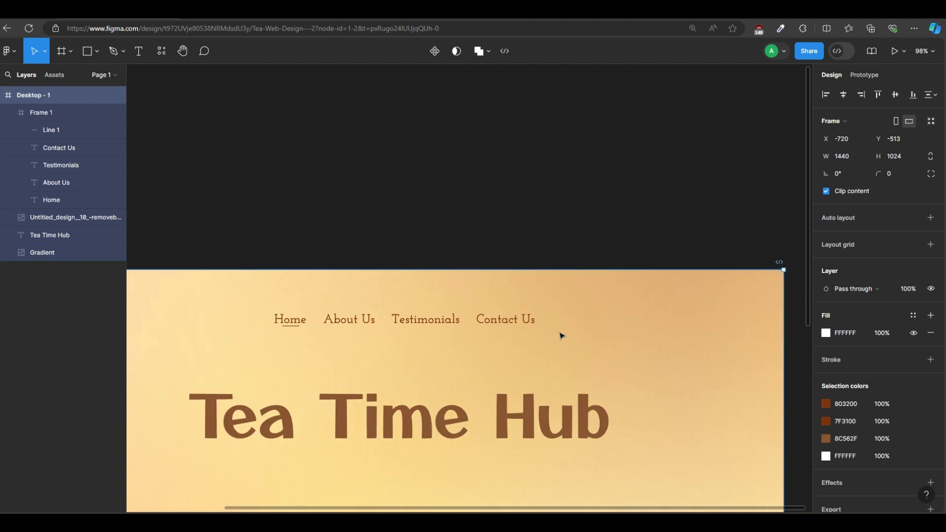
pyautogui.hscroll(2, 562, 335)
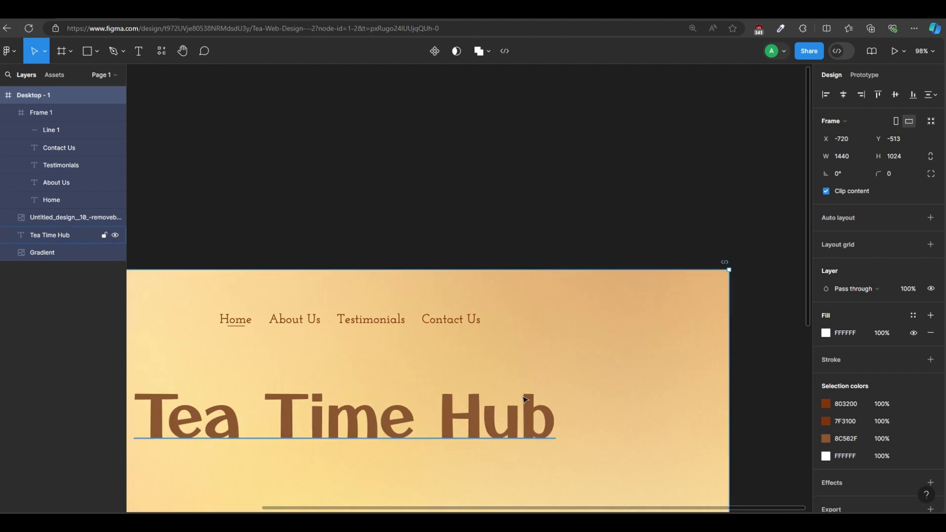
pyautogui.scroll(-1, 482, 138)
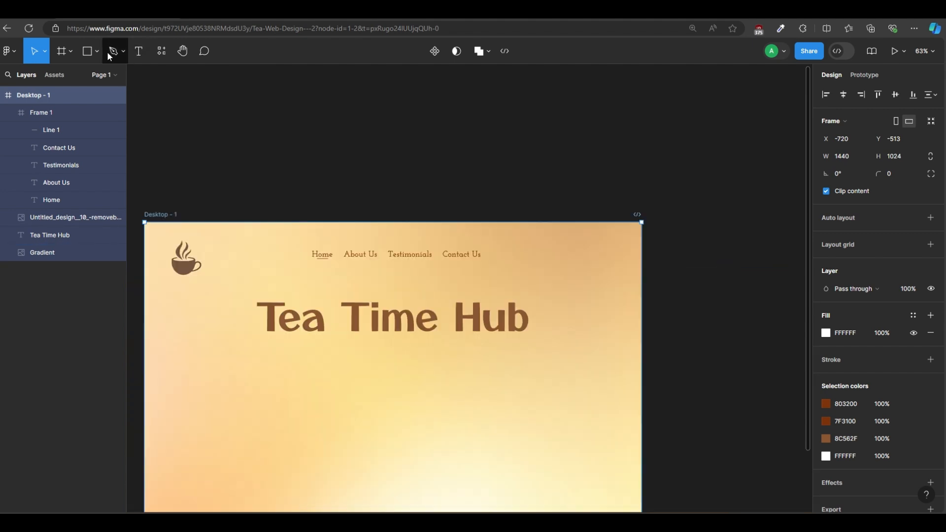
pyautogui.click(97, 51)
pyautogui.click(91, 77)
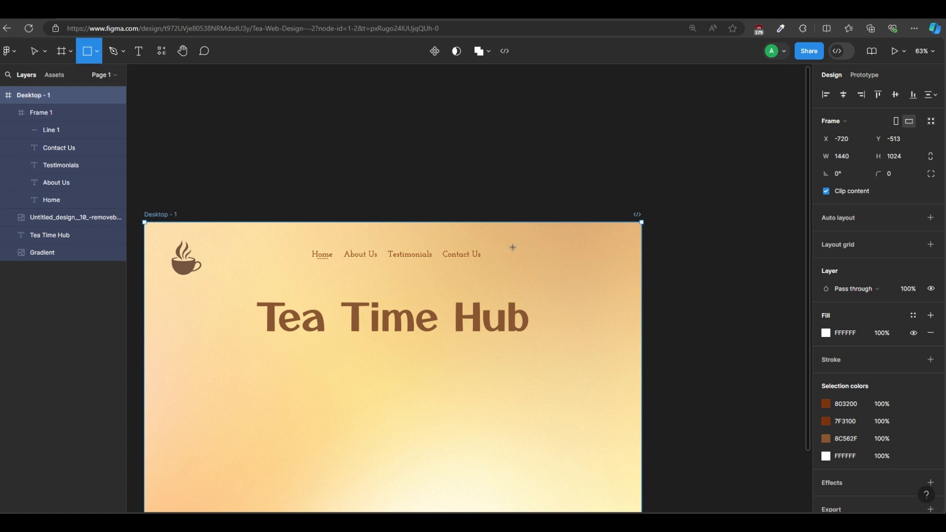
pyautogui.moveTo(525, 248); pyautogui.dragTo(592, 272)
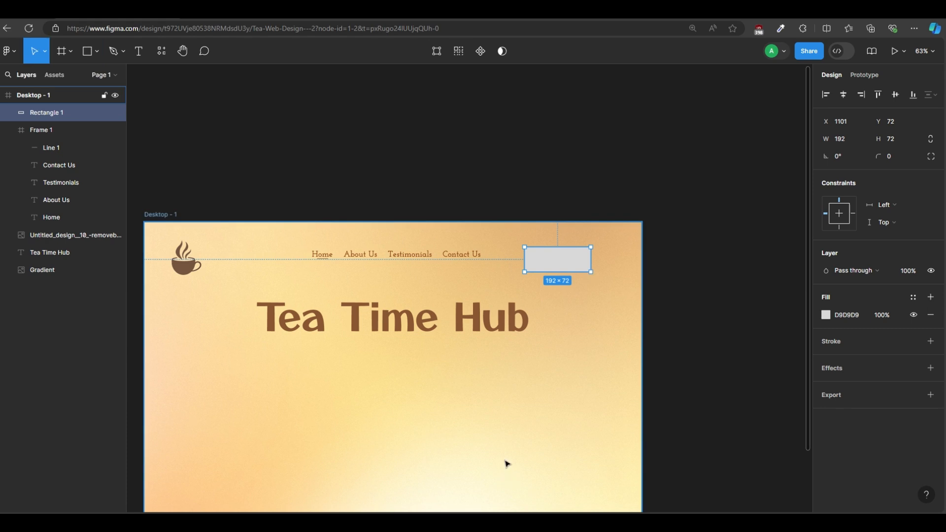
# Step: Resize the new rectangle to 125 by 49 and set its corner radius to 61
pyautogui.click(844, 140)
pyautogui.write('125')
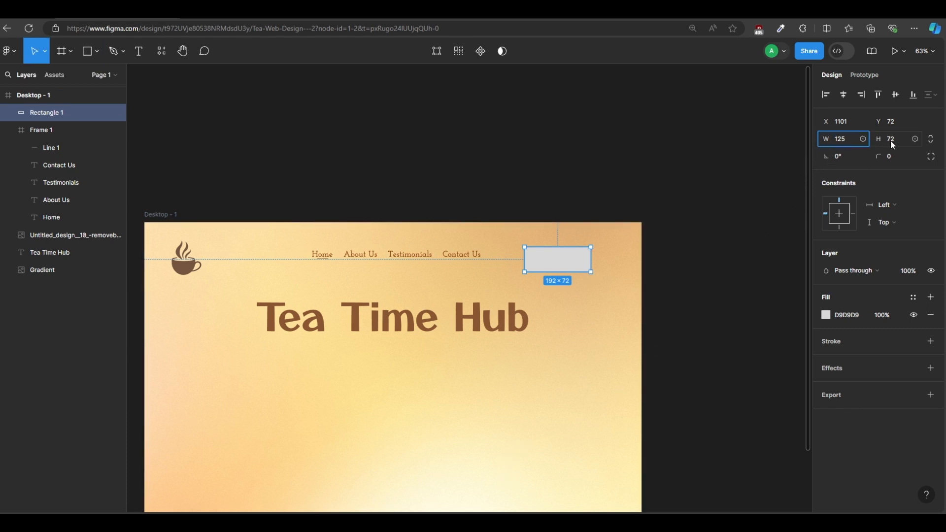
pyautogui.click(893, 141)
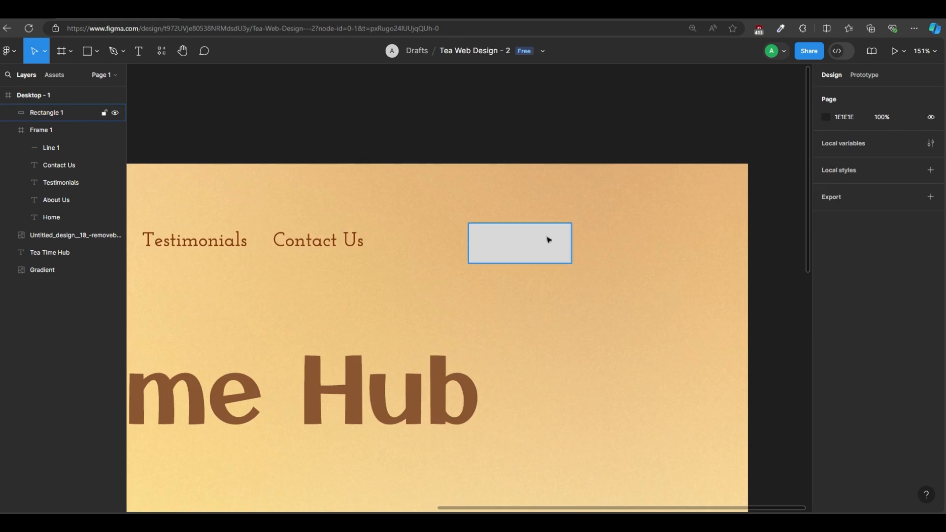
pyautogui.click(546, 237)
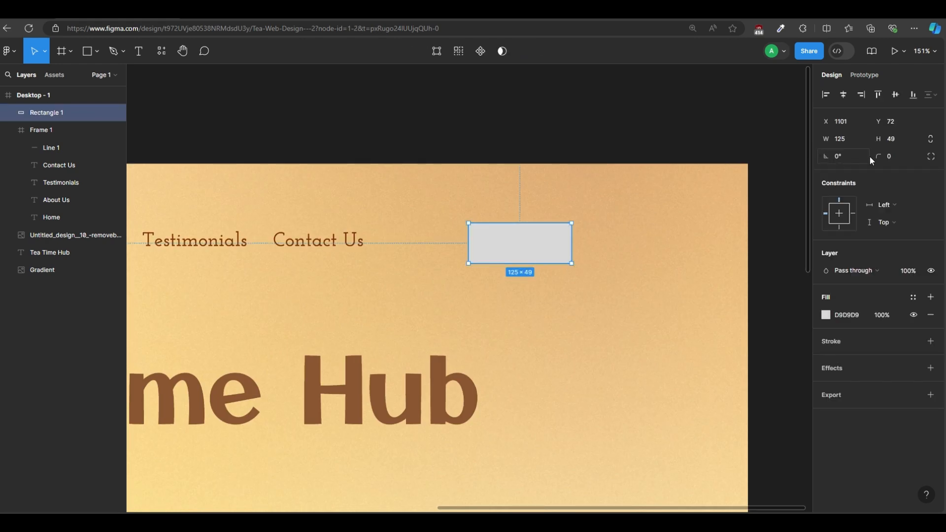
pyautogui.moveTo(878, 156); pyautogui.dragTo(908, 156)
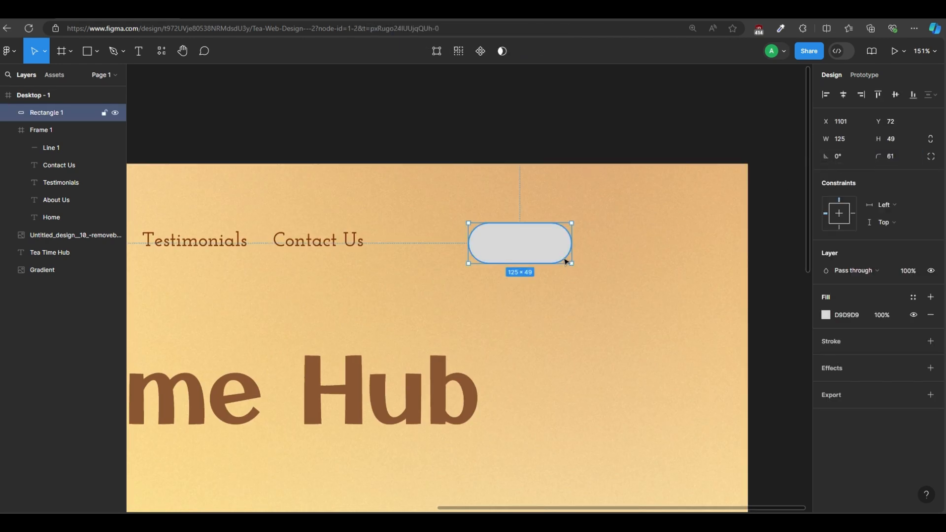
# Step: Move the rounded rectangle to about X 1173, Y 70 and fill it with dark brown 714122
pyautogui.moveTo(566, 261); pyautogui.dragTo(625, 259)
pyautogui.click(826, 315)
pyautogui.click(742, 451)
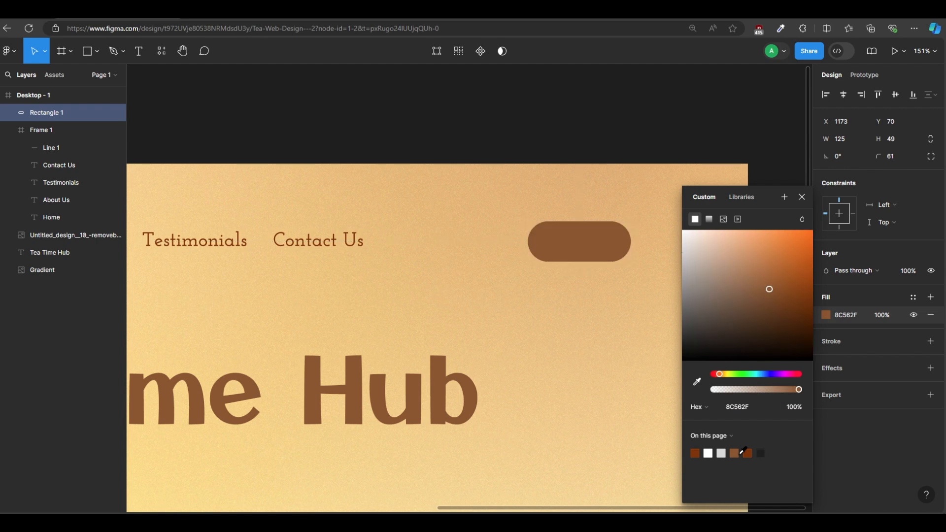
pyautogui.click(748, 452)
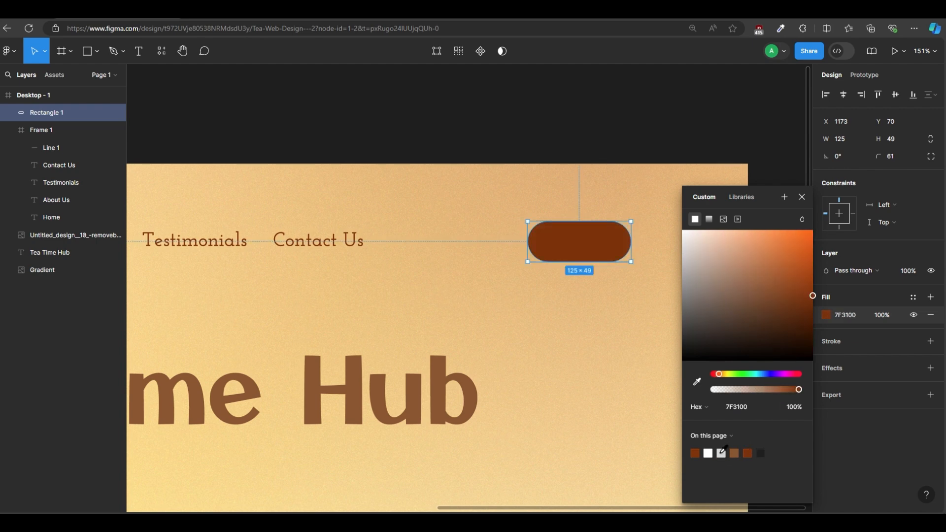
pyautogui.moveTo(772, 322); pyautogui.dragTo(856, 306)
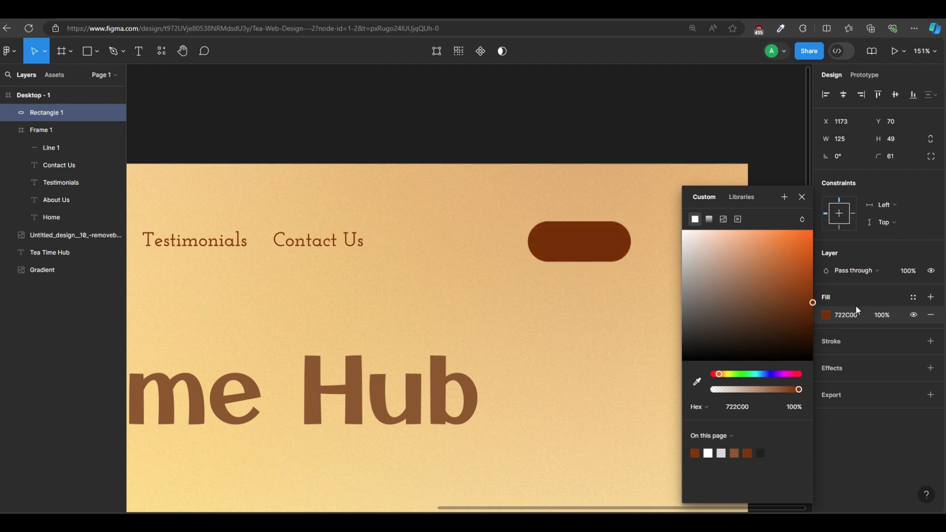
# Step: Add the text "Sign Up" below the rounded rectangle and set its font to Poppins Medium
pyautogui.click(140, 52)
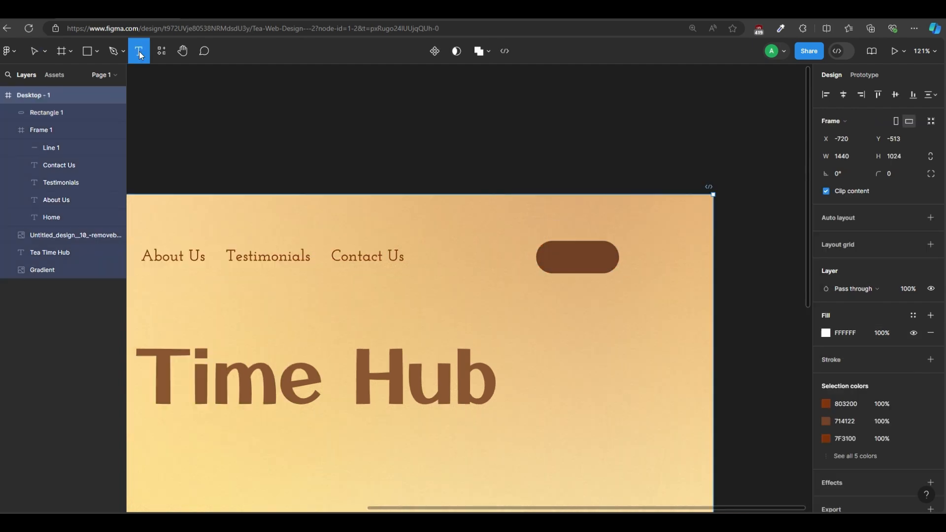
pyautogui.click(518, 314)
pyautogui.write('Sign Up')
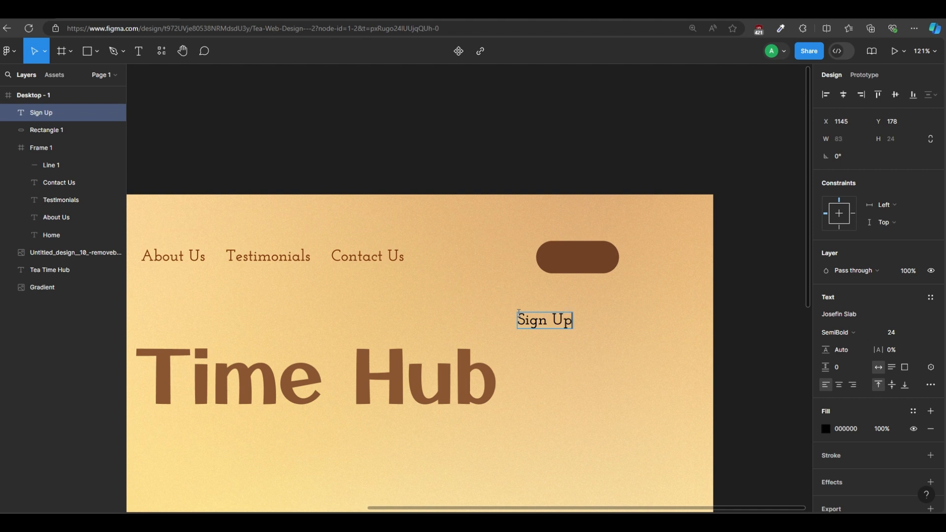
pyautogui.hotkey('ctrl', 'a')
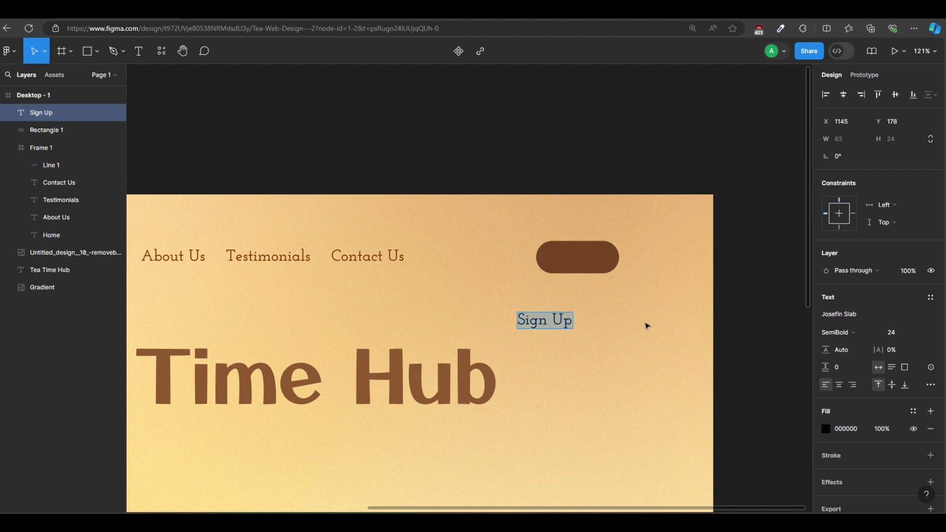
pyautogui.click(831, 314)
pyautogui.write('Poppins')
pyautogui.press('Return')
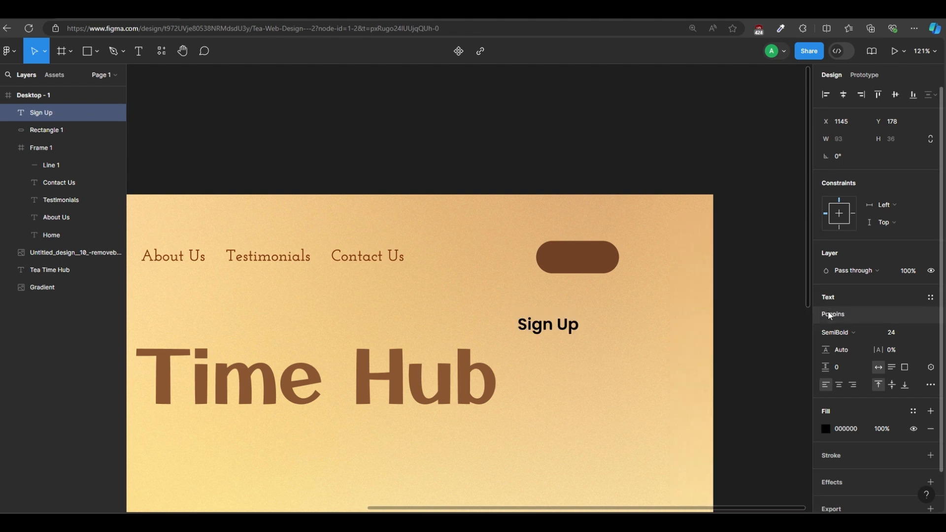
pyautogui.click(829, 333)
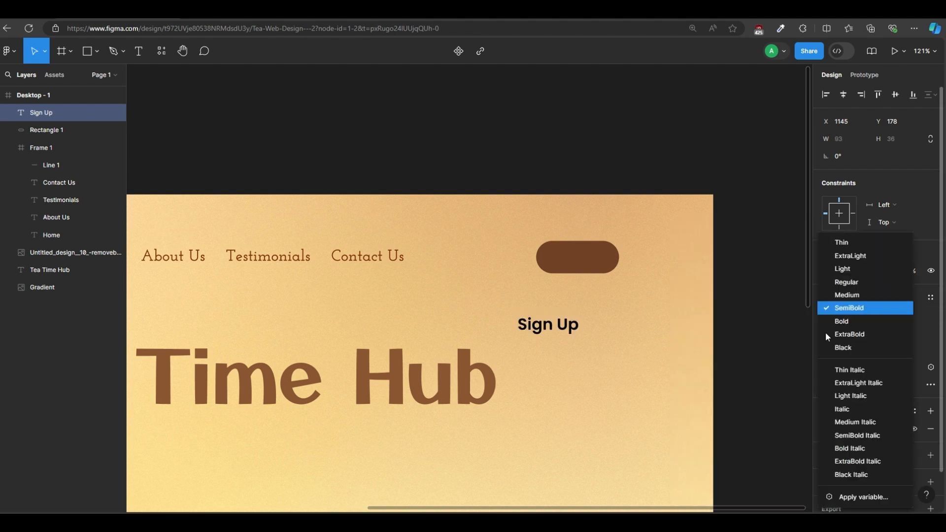
pyautogui.click(857, 294)
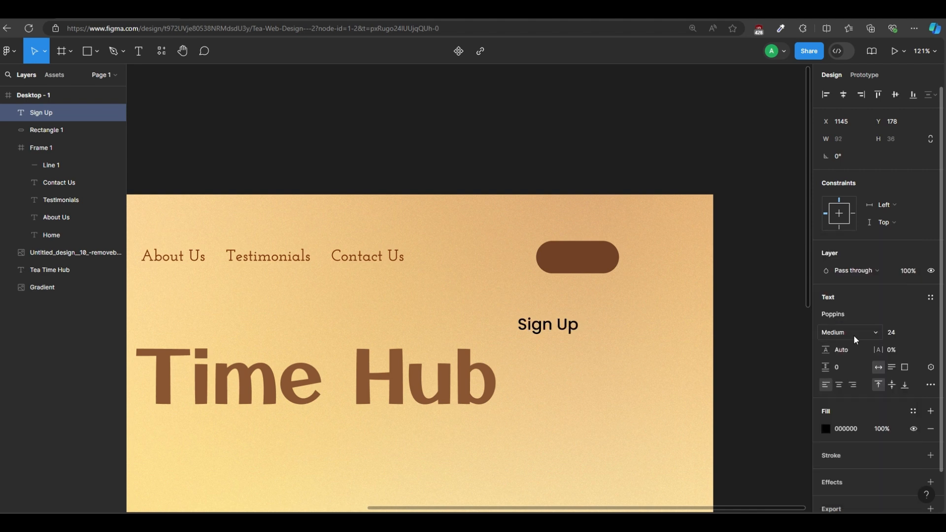
# Step: Colour the Sign Up text white (FFFFFF) and move it onto the brown rounded rectangle
pyautogui.click(826, 430)
pyautogui.moveTo(736, 241); pyautogui.dragTo(641, 231)
pyautogui.click(564, 346)
pyautogui.moveTo(558, 326); pyautogui.dragTo(587, 258)
# Step: Set the Sign Up text's font size to 20 and centre it on the brown rounded rectangle
pyautogui.click(906, 333)
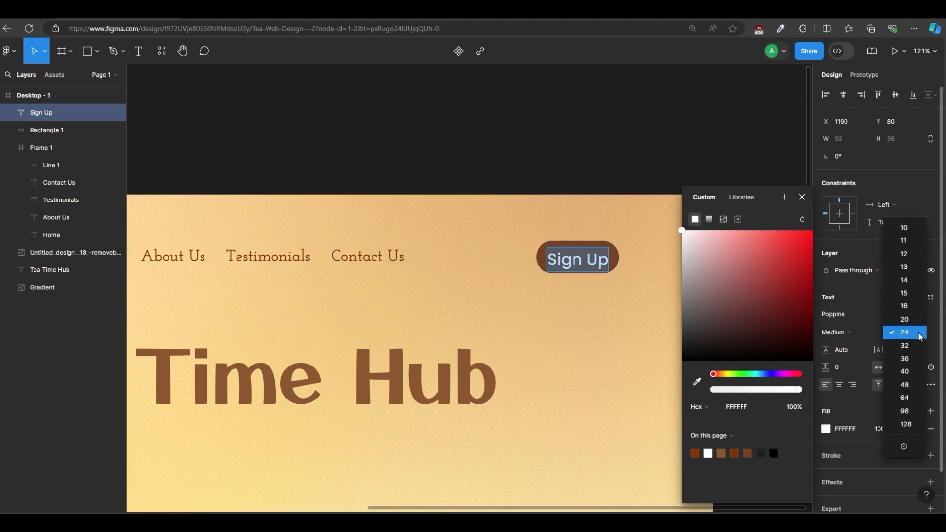
pyautogui.click(920, 321)
pyautogui.scroll(5, 585, 231)
pyautogui.moveTo(552, 292); pyautogui.dragTo(562, 290)
pyautogui.click(572, 352)
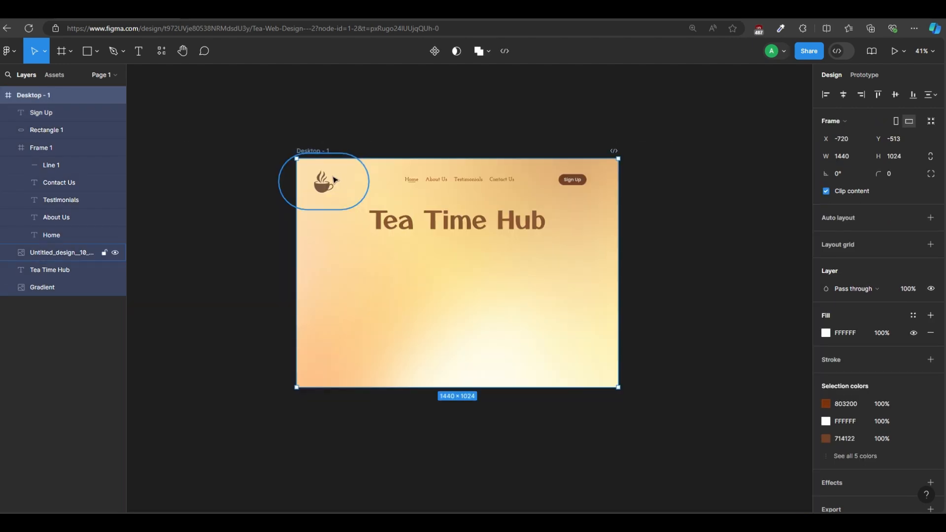
# Step: Move the tea cup logo slightly closer to the desktop frame's upper-left corner
pyautogui.click(331, 181)
pyautogui.scroll(5, 331, 182)
pyautogui.moveTo(331, 214); pyautogui.dragTo(310, 195)
pyautogui.click(389, 297)
# Step: Group the Sign Up text with its brown rounded rectangle and move the group to about X 1203, Y 58
pyautogui.scroll(-5, 390, 296)
pyautogui.hscroll(3, 390, 297)
pyautogui.click(501, 241)
pyautogui.scroll(5, 501, 242)
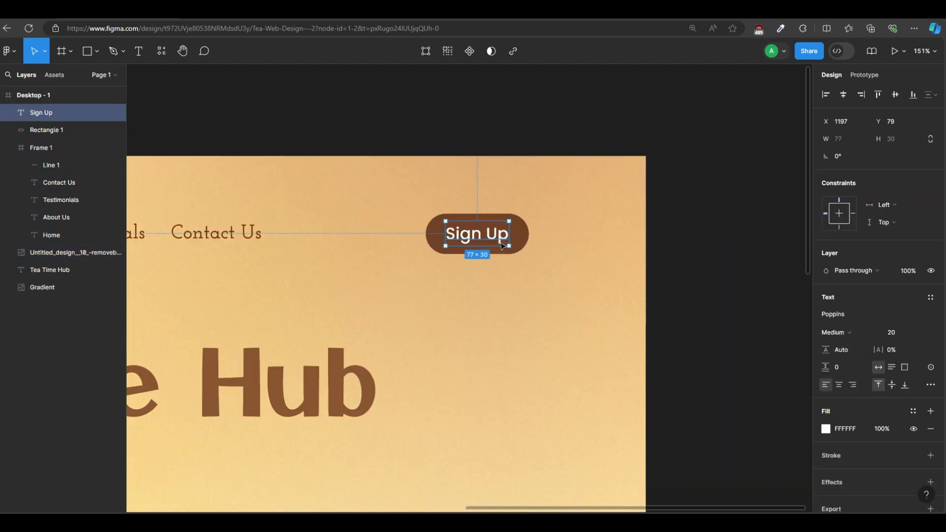
pyautogui.keyDown('shift'); pyautogui.click(526, 240); pyautogui.keyUp('shift')
pyautogui.hotkey('ctrl', 'g')
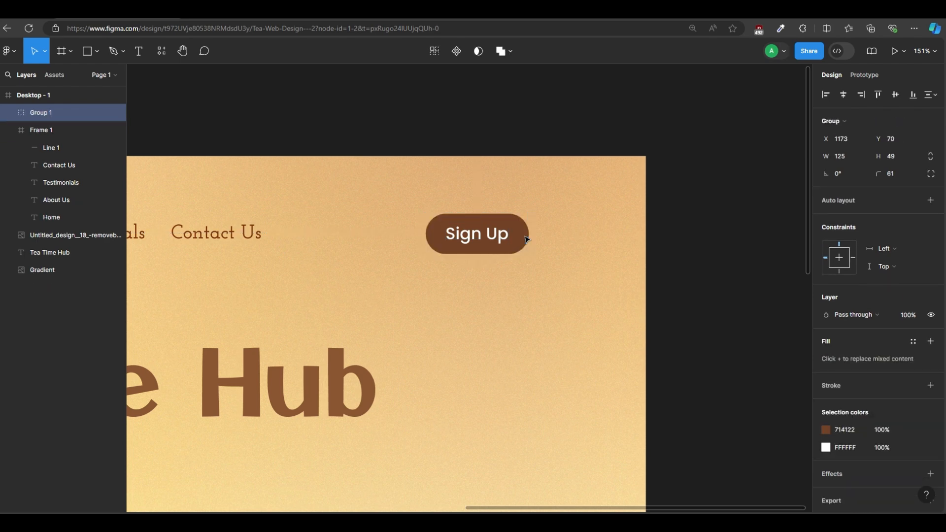
pyautogui.scroll(-5, 526, 240)
pyautogui.moveTo(515, 243); pyautogui.dragTo(524, 240)
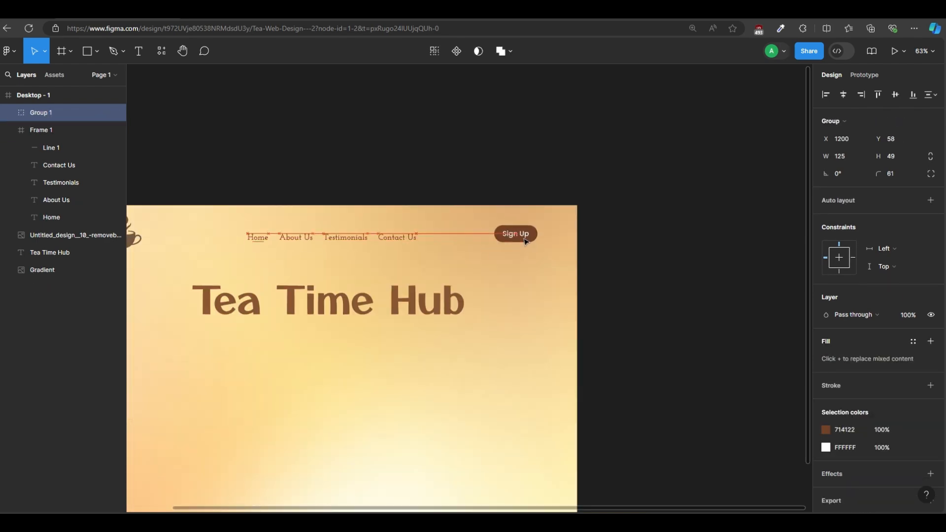
# Step: Centre the frame holding the navigation links horizontally within the desktop frame
pyautogui.click(50, 129)
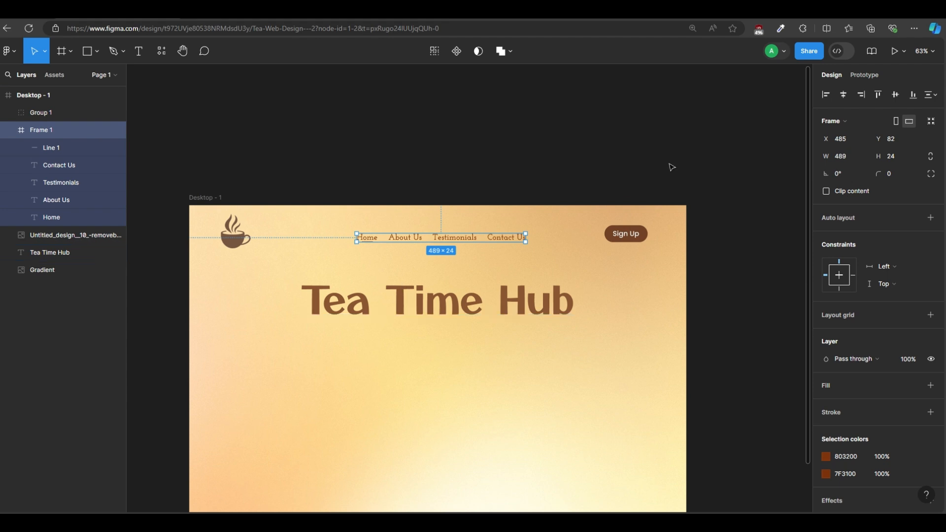
pyautogui.click(841, 100)
pyautogui.hotkey('shift', 'Tab')
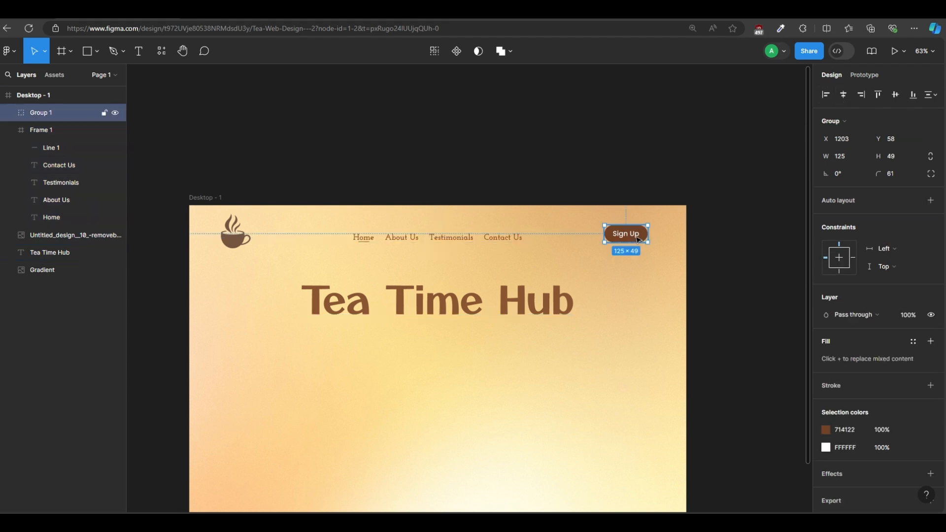
pyautogui.press('Escape')
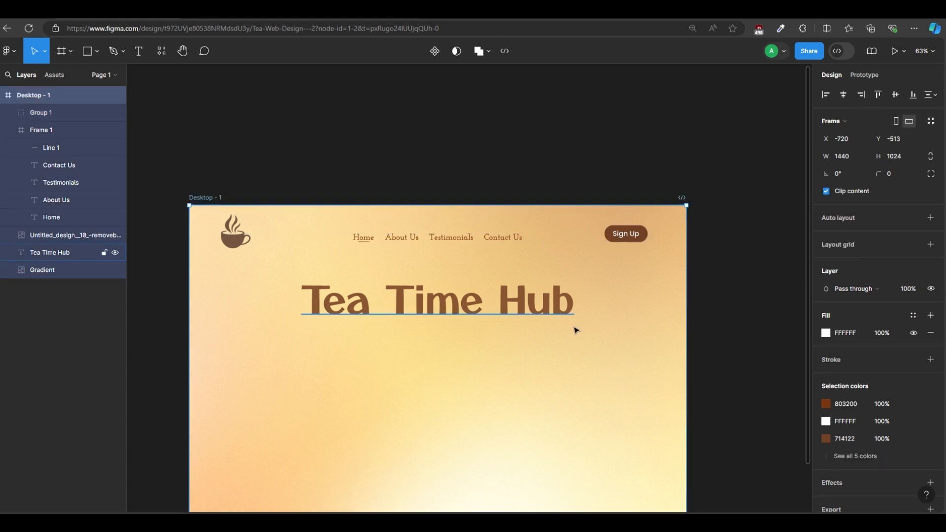
pyautogui.scroll(-2, 403, 414)
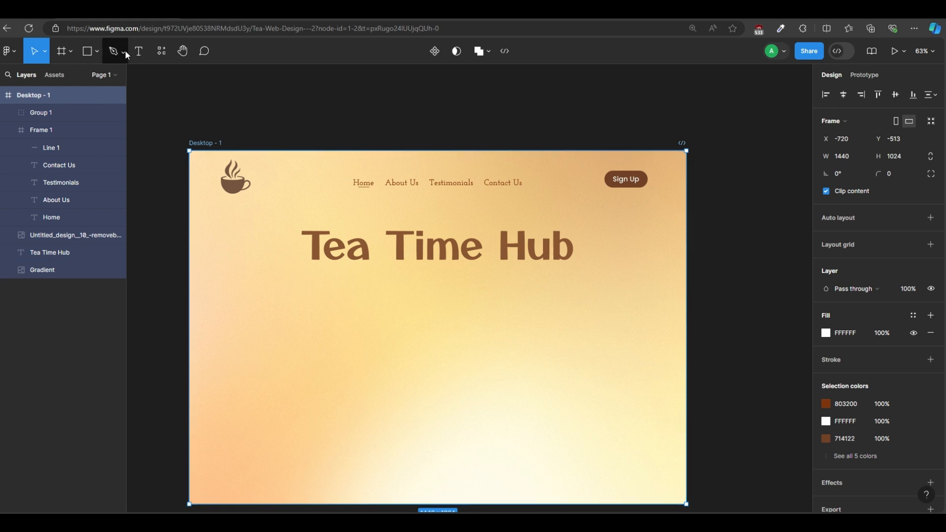
# Step: Paste the paragraph starting "From the rolling hills of Darjeeling" as text below the title and narrow its box to 585 wide
pyautogui.click(141, 55)
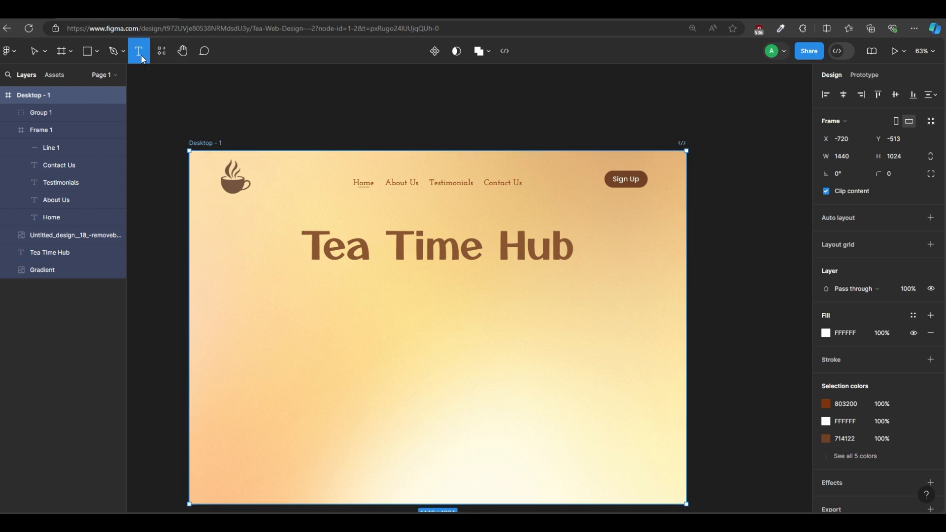
pyautogui.click(308, 310)
pyautogui.hotkey('ctrl', 'v')
pyautogui.click(425, 391)
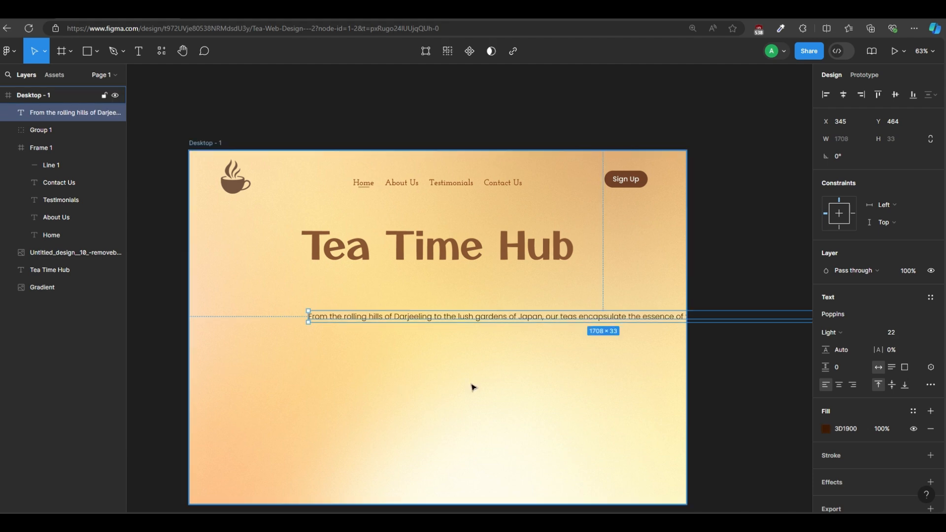
pyautogui.scroll(-3, 573, 346)
pyautogui.moveTo(784, 325); pyautogui.dragTo(504, 323)
pyautogui.scroll(5, 504, 323)
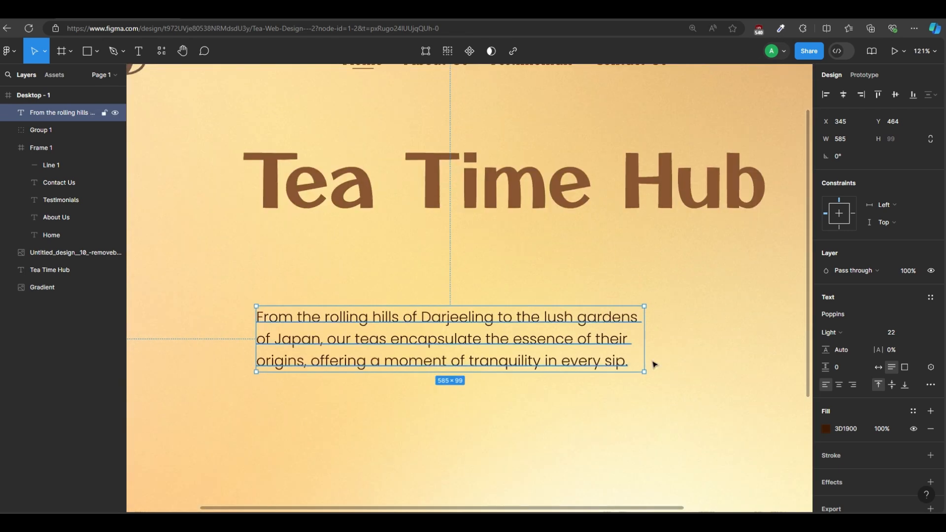
# Step: Centre-align the paragraph's text and widen its box to 964 so it wraps onto two lines
pyautogui.click(839, 385)
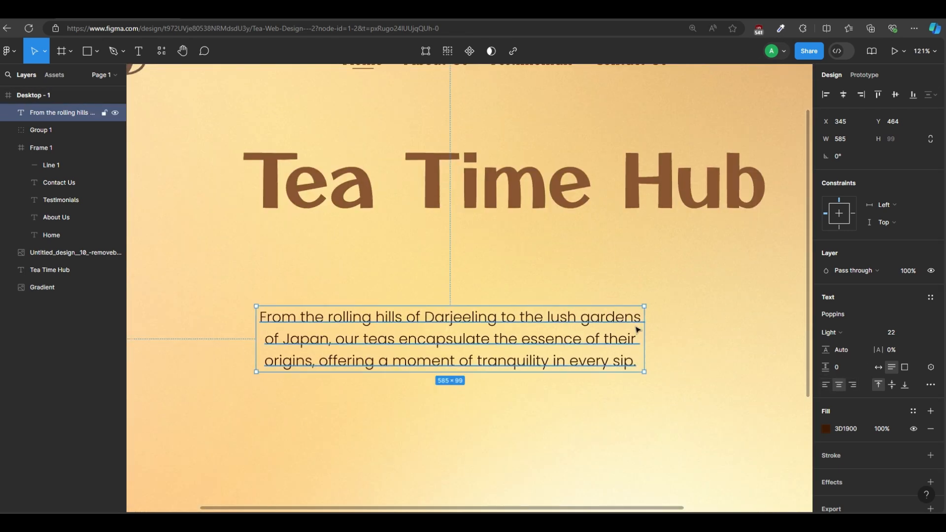
pyautogui.moveTo(644, 324); pyautogui.dragTo(807, 320)
pyautogui.scroll(-3, 386, 333)
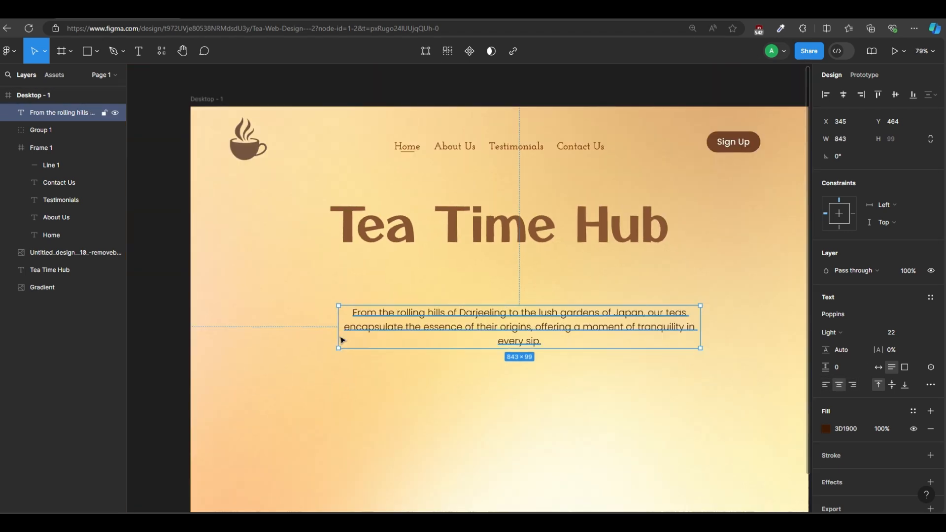
pyautogui.moveTo(338, 320); pyautogui.dragTo(287, 318)
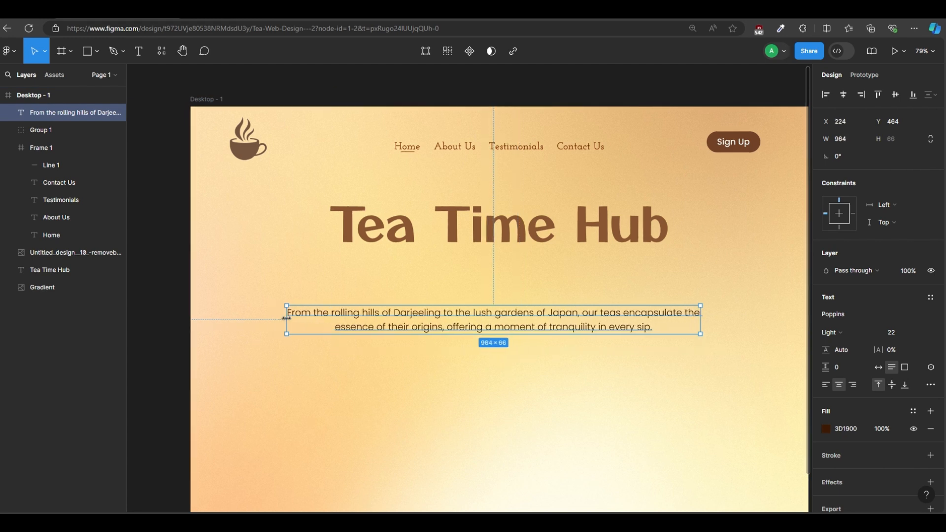
# Step: Move the paragraph up directly under the Tea Time Hub title and wrap its first line after "encapsulate"
pyautogui.moveTo(492, 314); pyautogui.dragTo(497, 276)
pyautogui.scroll(5, 385, 274)
pyautogui.doubleClick(319, 278)
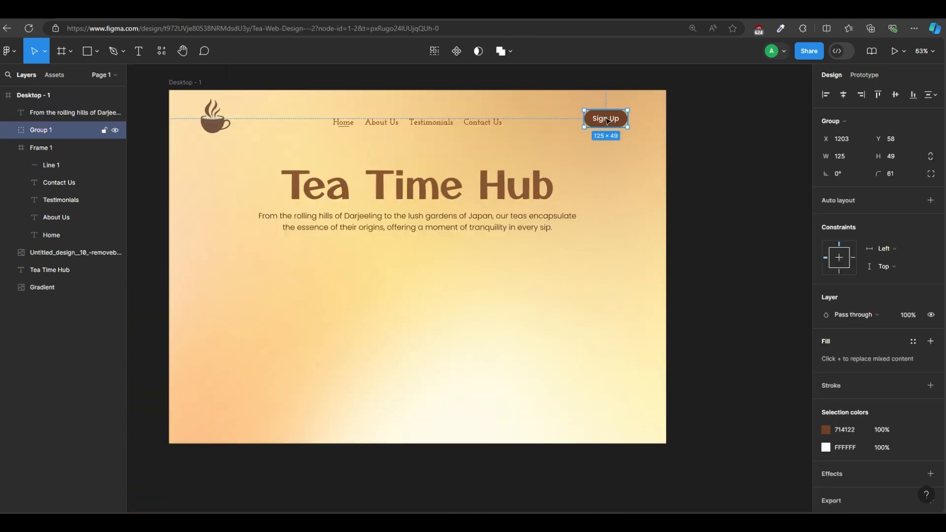
# Step: Duplicate the Sign Up button group below the paragraph at about X 657, Y 447 and set the copy's width to 145
pyautogui.moveTo(608, 120); pyautogui.dragTo(425, 254)
pyautogui.scroll(5, 425, 254)
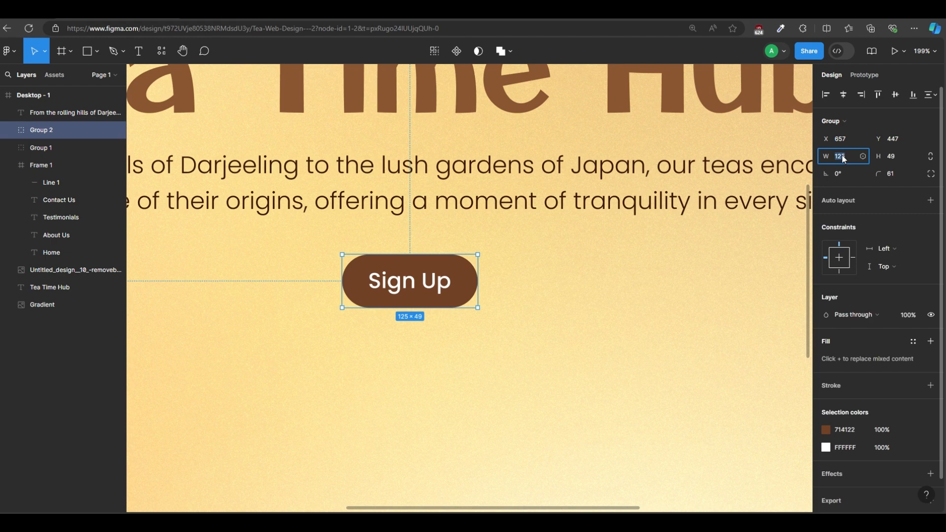
pyautogui.write('145')
pyautogui.click(534, 329)
# Step: Change the duplicated button's text to Explore, fit its text box to the word and centre it horizontally on the button
pyautogui.doubleClick(414, 282)
pyautogui.doubleClick(414, 282)
pyautogui.write('Explore')
pyautogui.press('Escape')
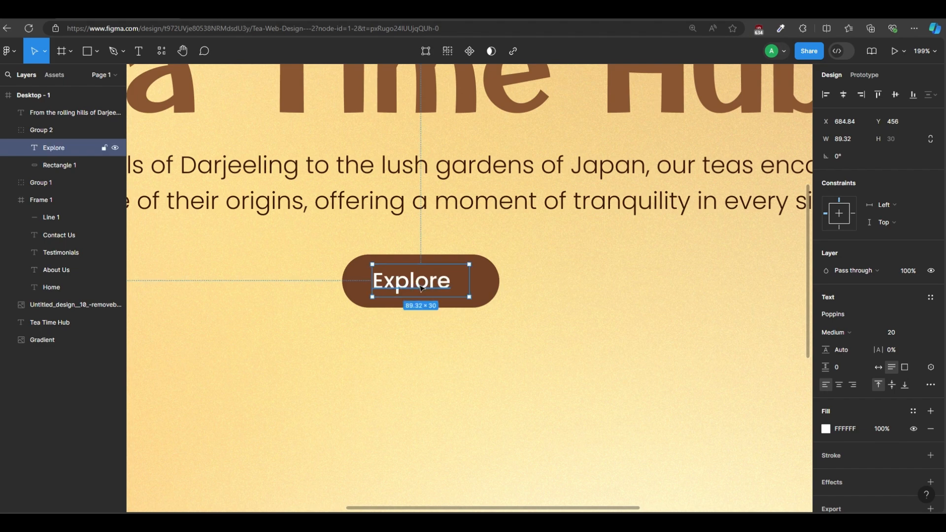
pyautogui.click(549, 329)
pyautogui.doubleClick(432, 290)
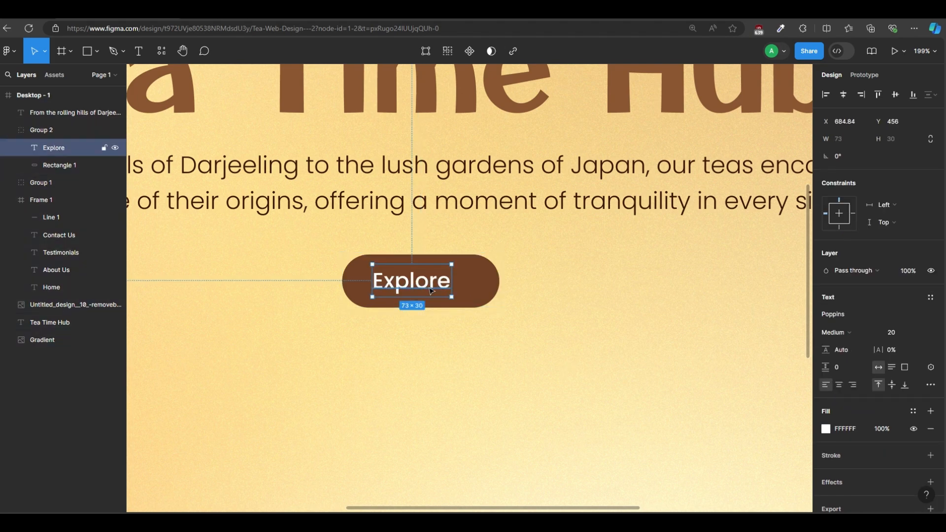
pyautogui.click(844, 95)
# Step: Recolour the Explore button's brown fill with the title's colour 8C562F, sampled using the eyedropper
pyautogui.click(827, 429)
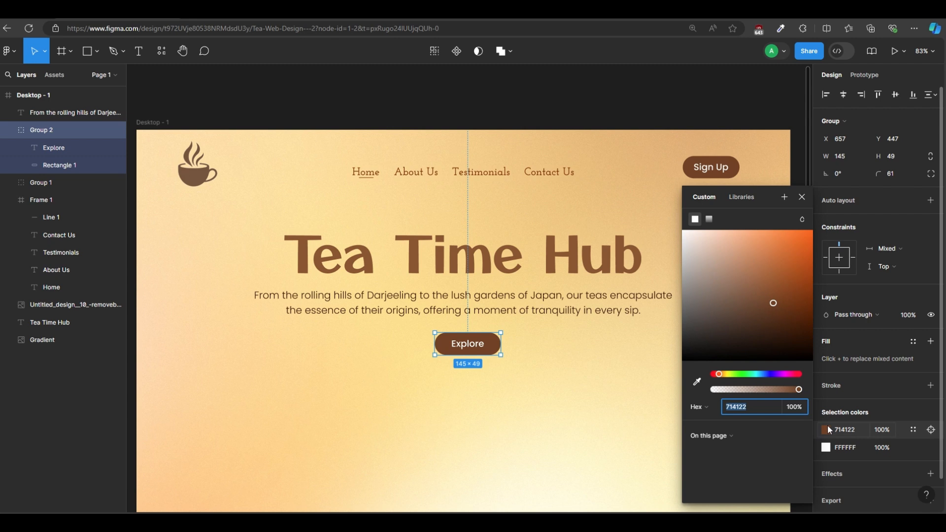
pyautogui.click(698, 382)
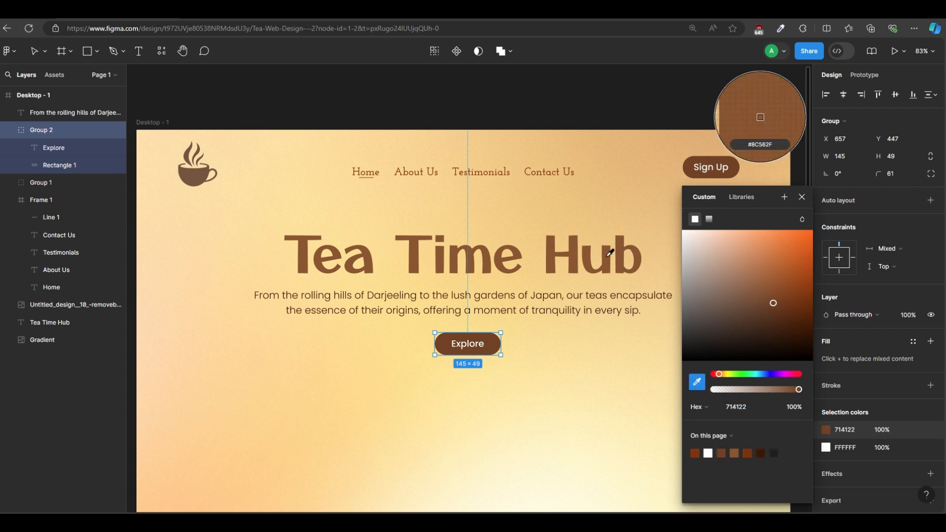
pyautogui.click(609, 255)
pyautogui.click(514, 382)
pyautogui.scroll(-2, 486, 382)
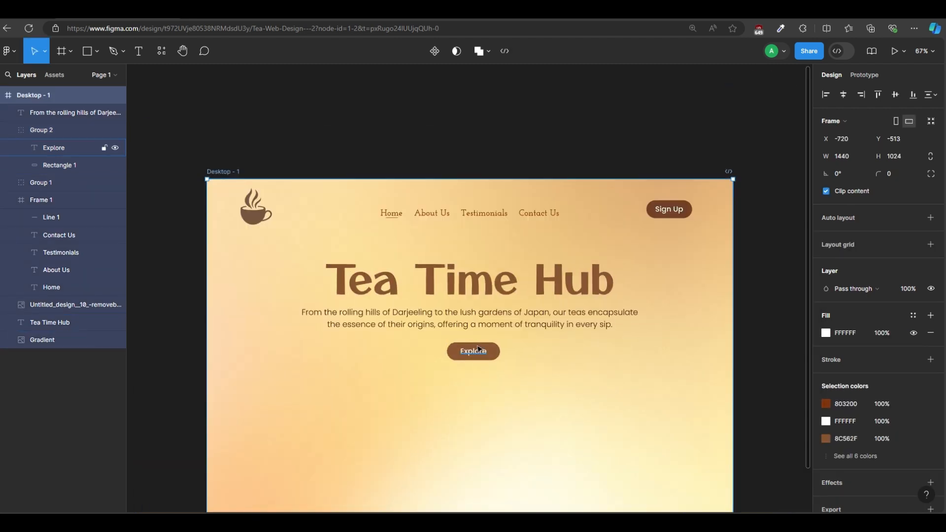
# Step: Move the Explore button group closer to the paragraph, to about X 647, Y 429
pyautogui.click(478, 352)
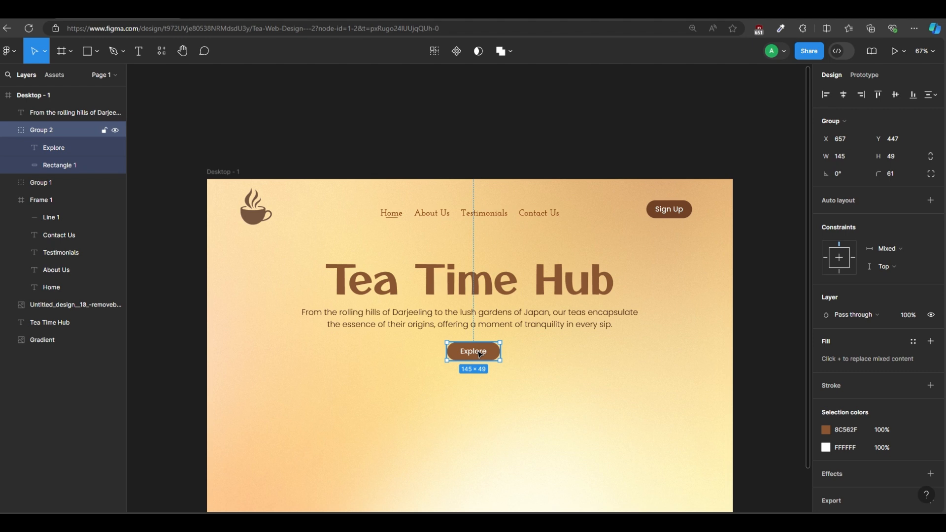
pyautogui.moveTo(479, 353); pyautogui.dragTo(476, 347)
pyautogui.click(486, 386)
# Step: Place the tea splash image 4689-removebg-preview below the Explore button at about X 248, Y 512
pyautogui.scroll(-1, 520, 388)
pyautogui.scroll(1, 521, 387)
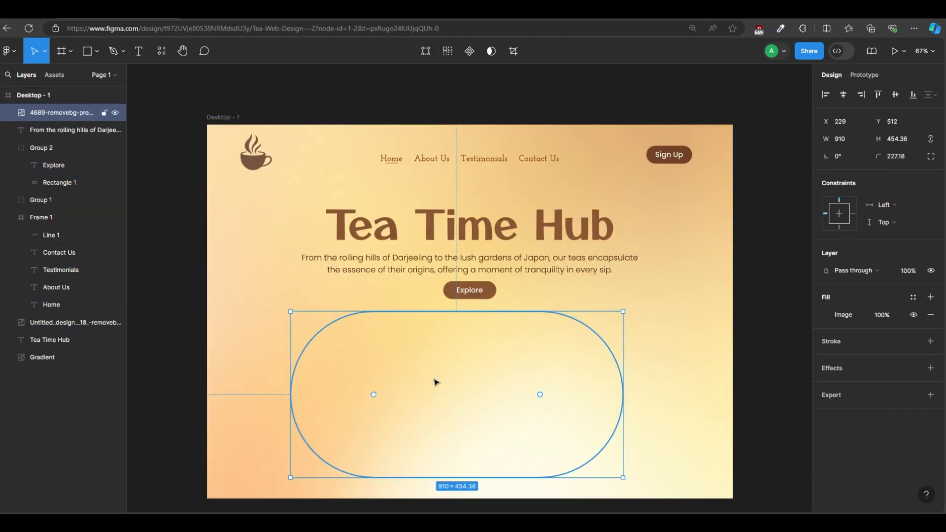
pyautogui.moveTo(439, 380); pyautogui.dragTo(446, 380)
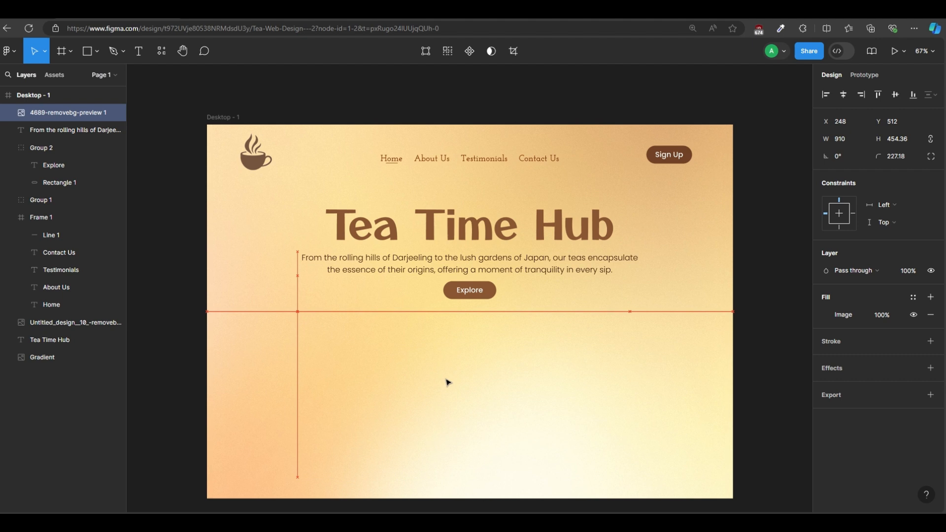
# Step: Darken the shared brown colour of the Tea Time Hub title and the Explore button to 6C4021
pyautogui.click(490, 285)
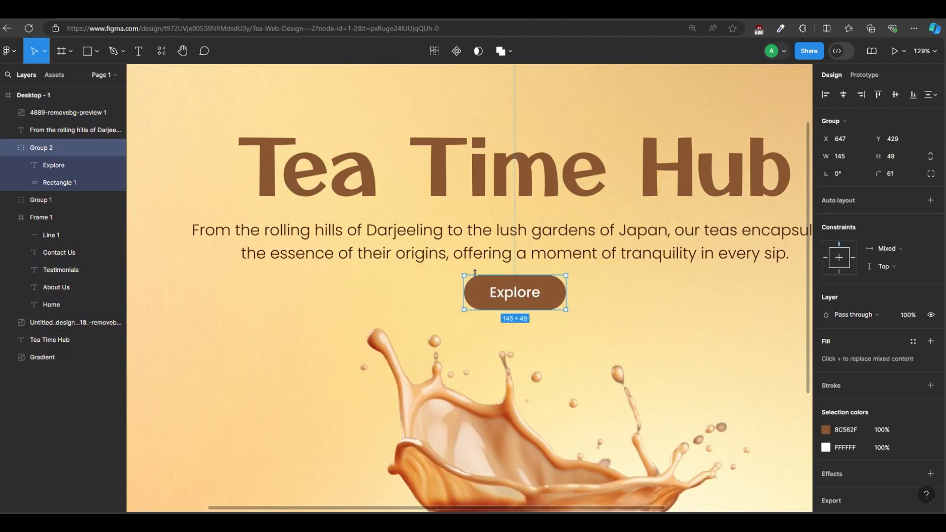
pyautogui.keyDown('shift'); pyautogui.click(335, 178); pyautogui.keyUp('shift')
pyautogui.scroll(-3, 834, 472)
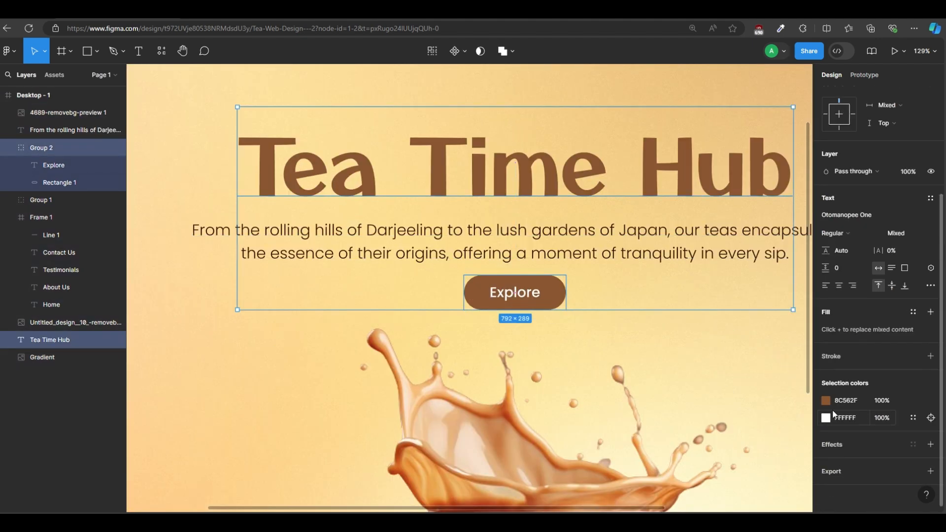
pyautogui.click(827, 399)
pyautogui.moveTo(776, 297)
pyautogui.mouseDown()
pyautogui.moveTo(843, 305)
pyautogui.moveTo(790, 289)
pyautogui.moveTo(767, 317)
pyautogui.moveTo(774, 309)
pyautogui.mouseUp()
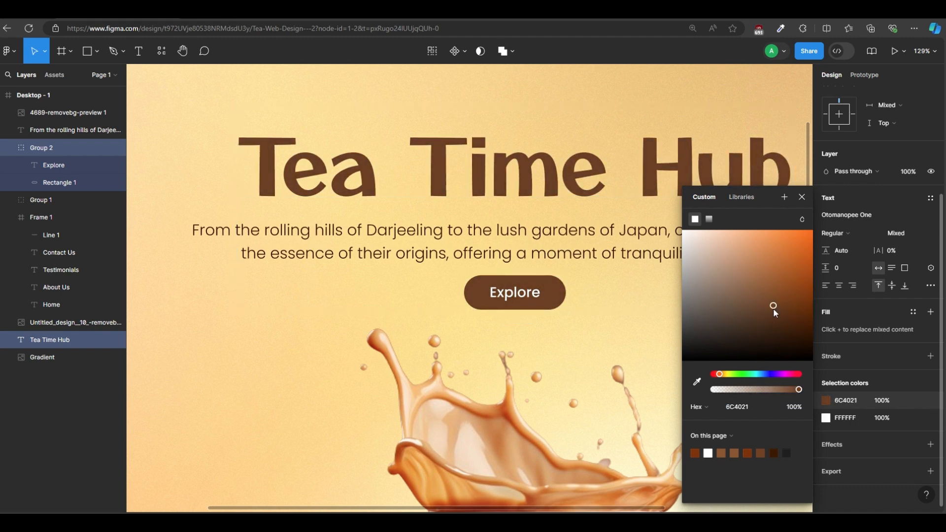
pyautogui.click(653, 343)
# Step: Move the title, paragraph, Explore button and teacup image together slightly up towards the navigation links
pyautogui.scroll(-5, 623, 354)
pyautogui.hscroll(2, 620, 357)
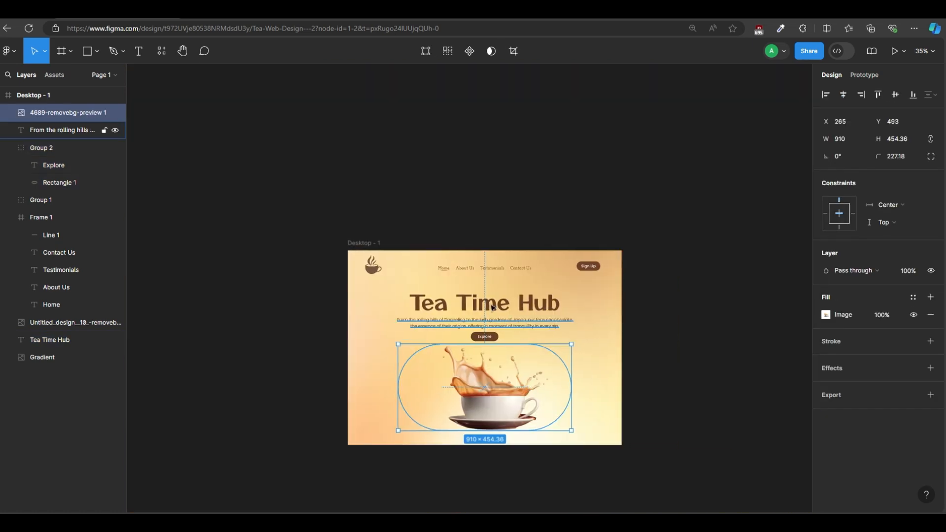
pyautogui.click(479, 295)
pyautogui.keyDown('shift'); pyautogui.click(502, 321); pyautogui.keyUp('shift')
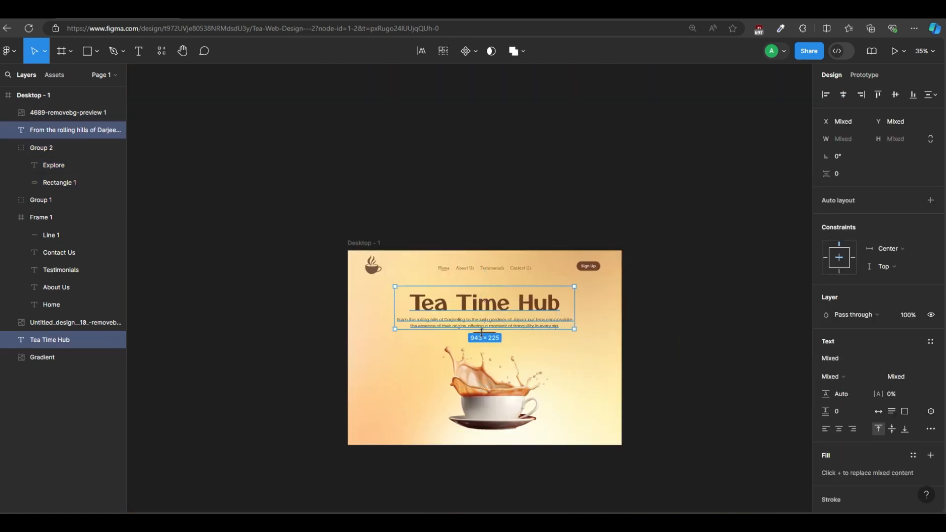
pyautogui.keyDown('shift'); pyautogui.click(486, 337); pyautogui.keyUp('shift')
pyautogui.keyDown('shift'); pyautogui.click(485, 355); pyautogui.keyUp('shift')
pyautogui.moveTo(485, 358); pyautogui.dragTo(485, 352)
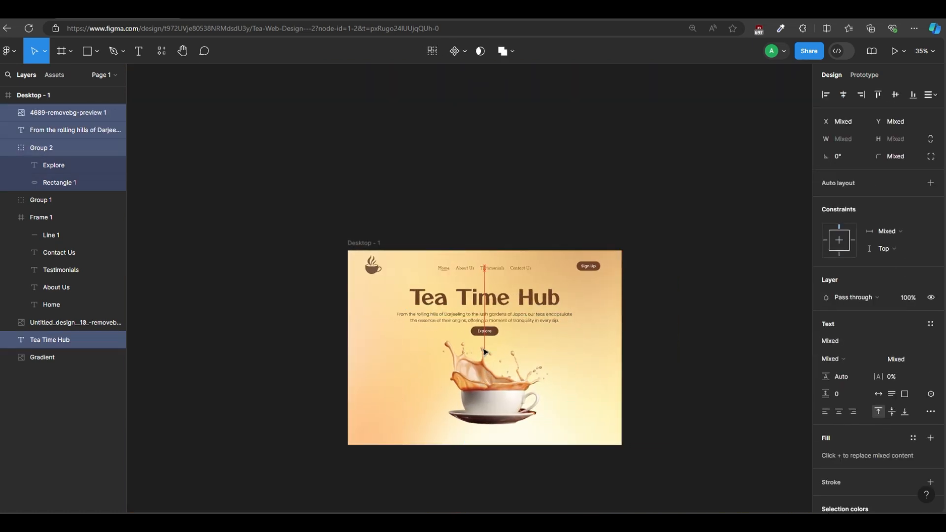